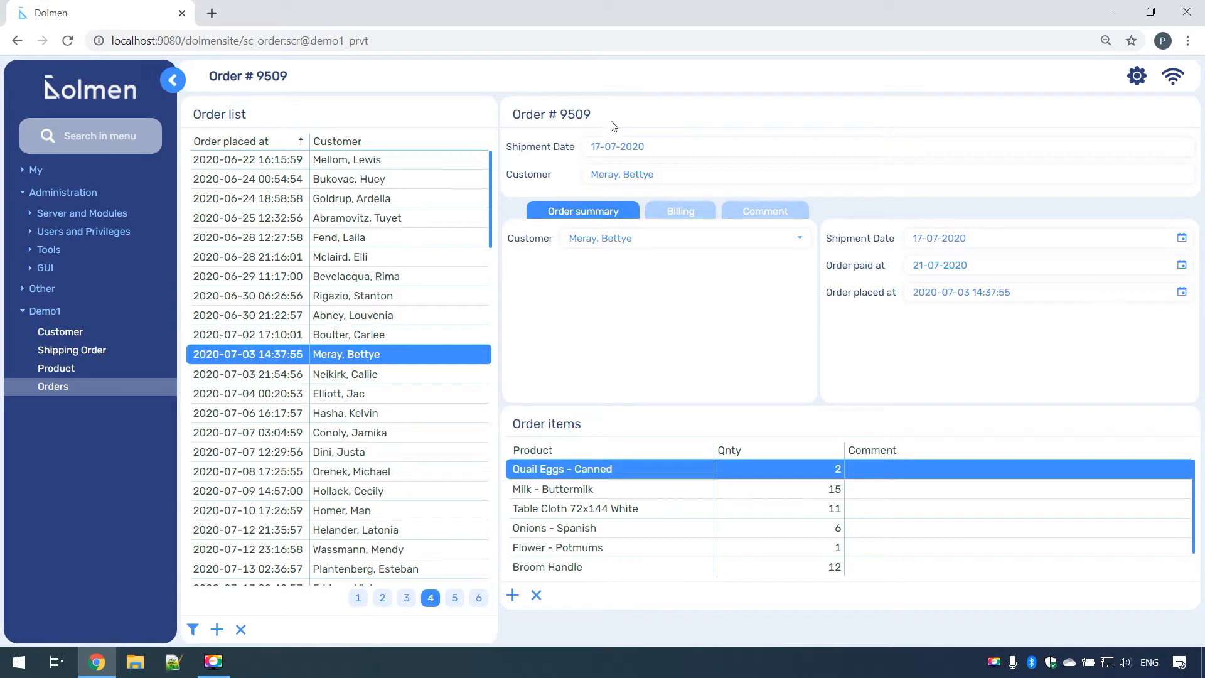
Examine the finished Orders screen: an order item, another order in the list, and the billing, comment and summary details
left_click(673, 529)
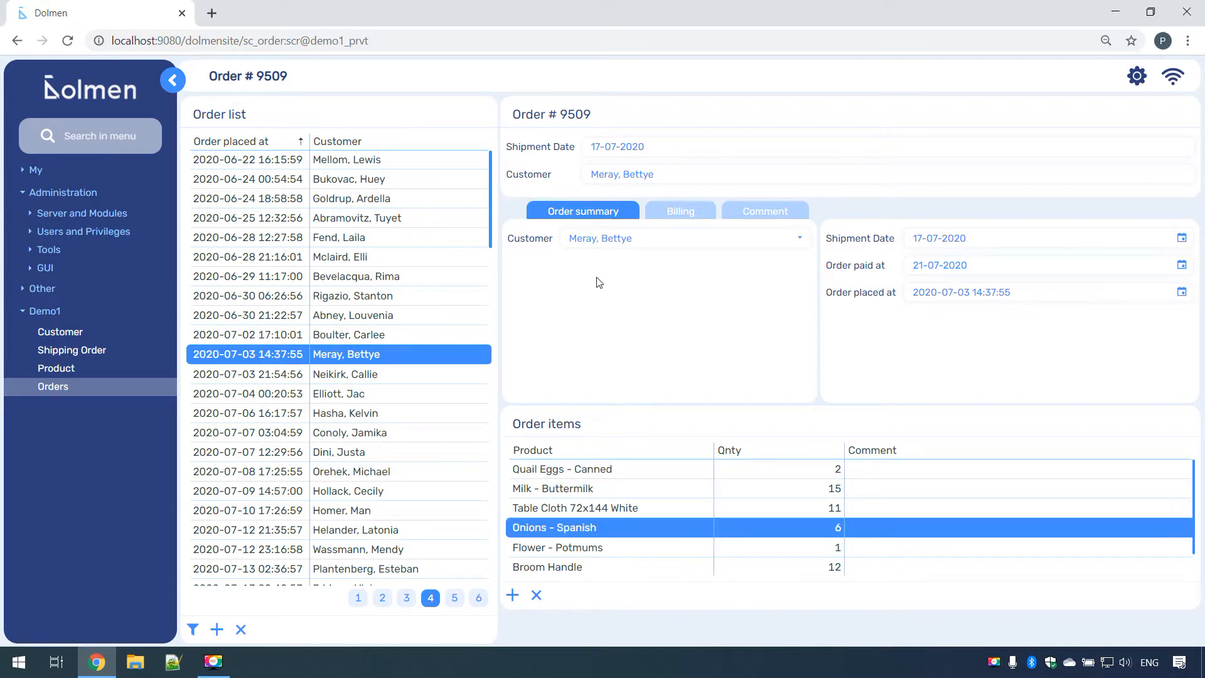
left_click(690, 216)
left_click(363, 295)
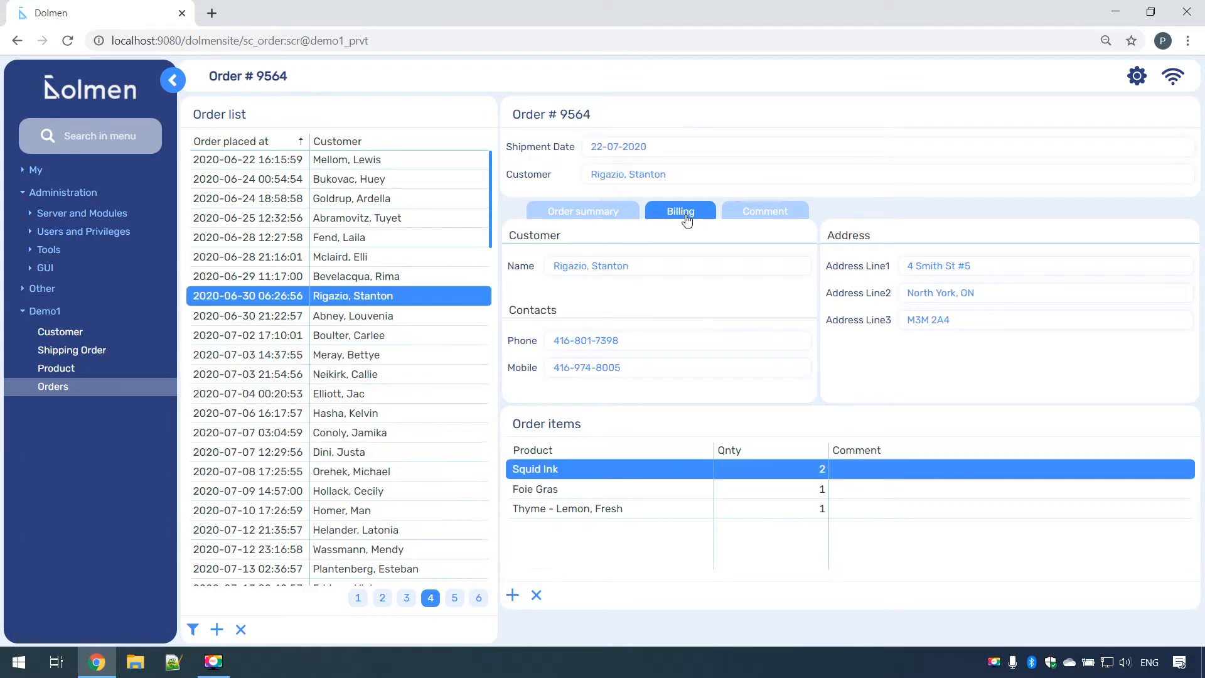
left_click(763, 219)
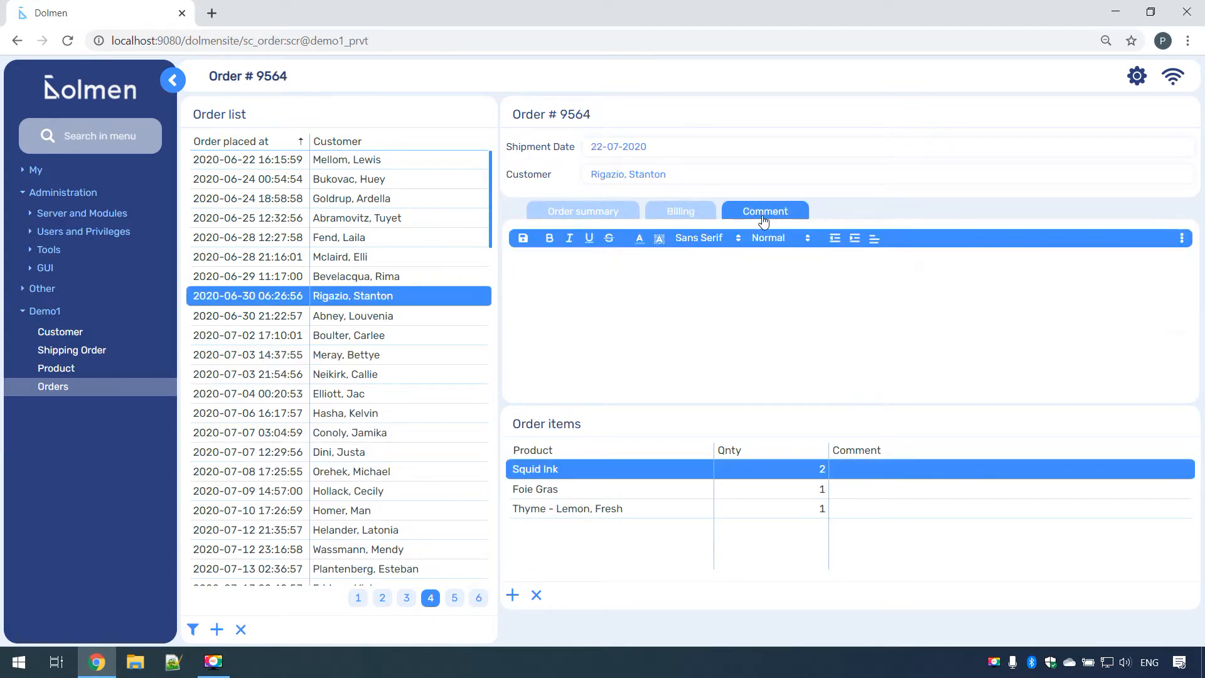
left_click(578, 212)
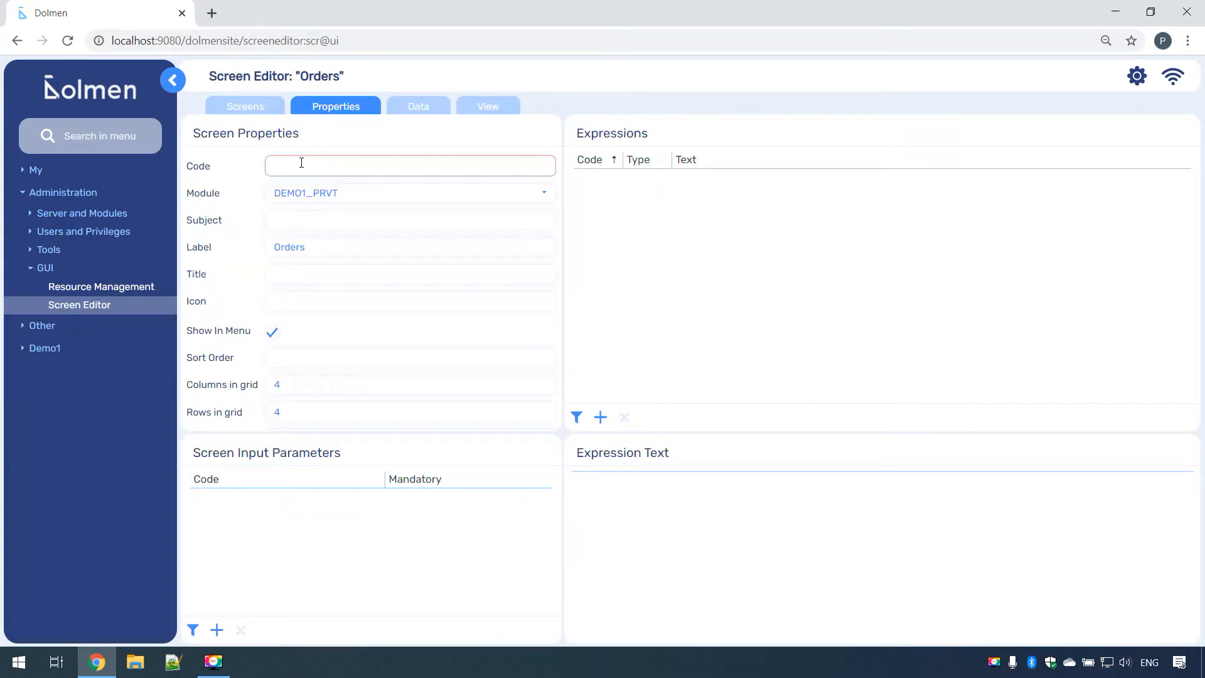
Set the screen's code to sc_order, its subject to Demo1 and its title to Orders
left_click(301, 163)
type("sc_order")
key("Tab")
key("Tab")
type("Demo")
type("Orders")
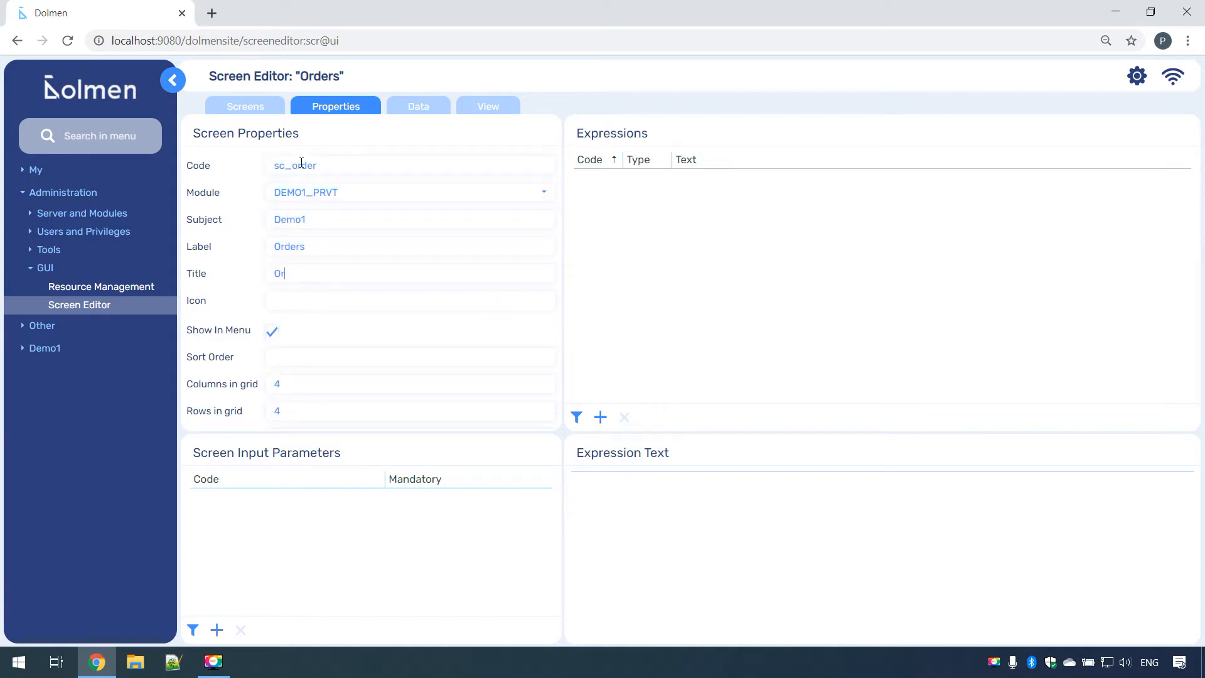
Set the screen's grid to 16 columns and 16 rows
key("Tab")
key("Tab")
key("Tab")
type("16")
key("Tab")
type("16")
Add a data source shipping_order on table Demo1_Prvt.Shipping_Order and add its missing fields and operations
left_click(417, 107)
left_click(216, 630)
type("shipping_order")
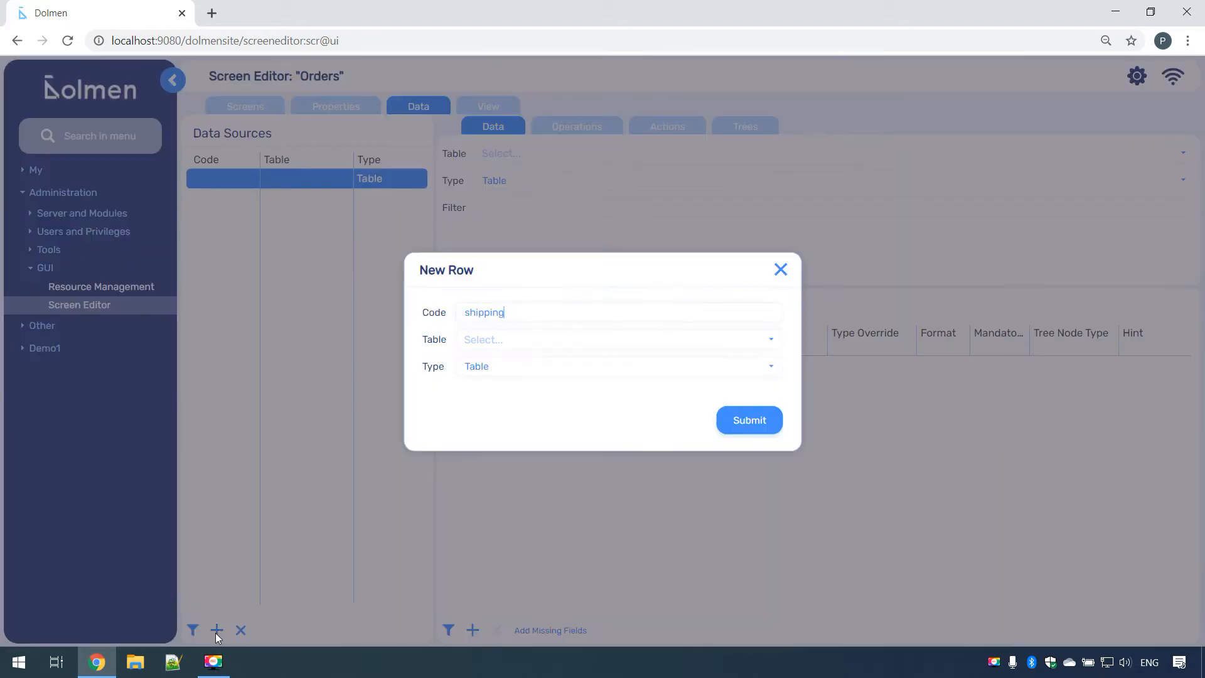
key("Tab")
type("Dem")
key("Down")
key("Down")
key("Return")
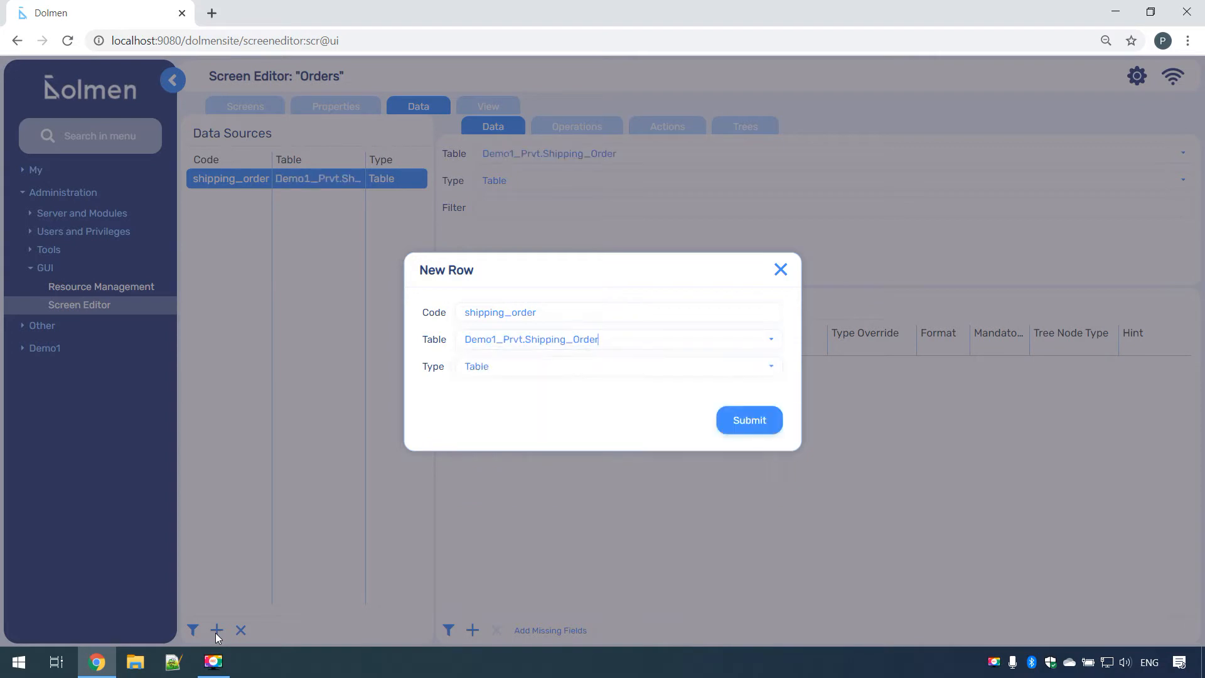
left_click(757, 426)
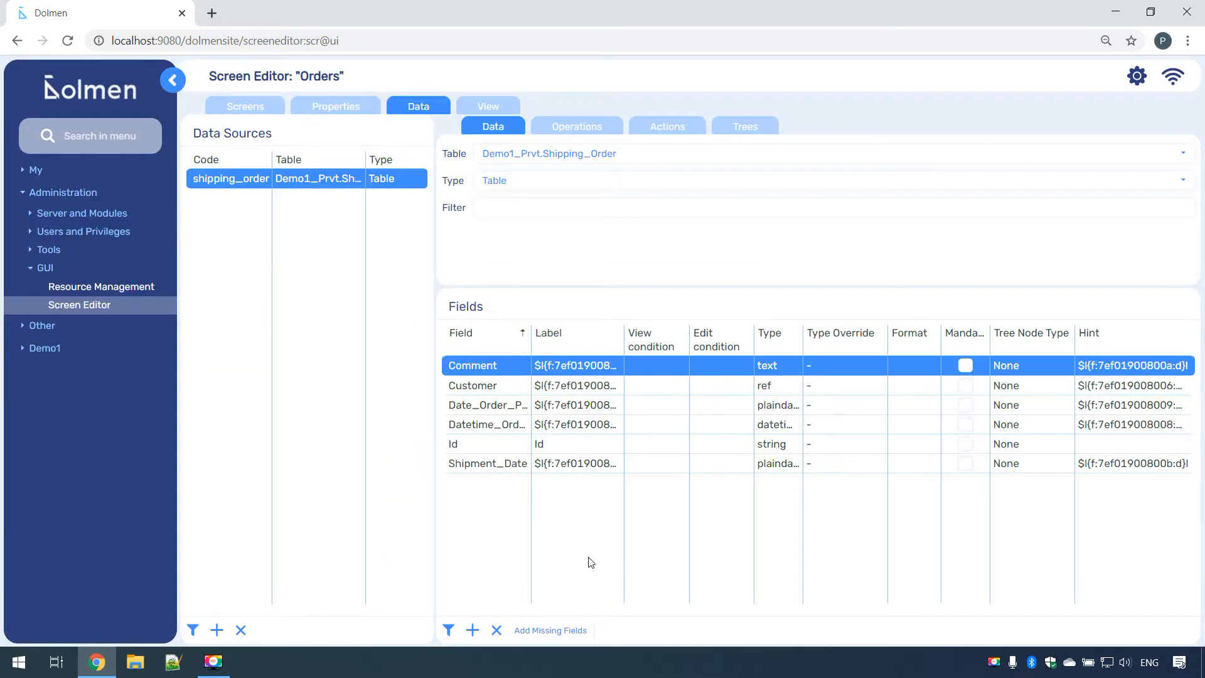
left_click(576, 126)
left_click(560, 322)
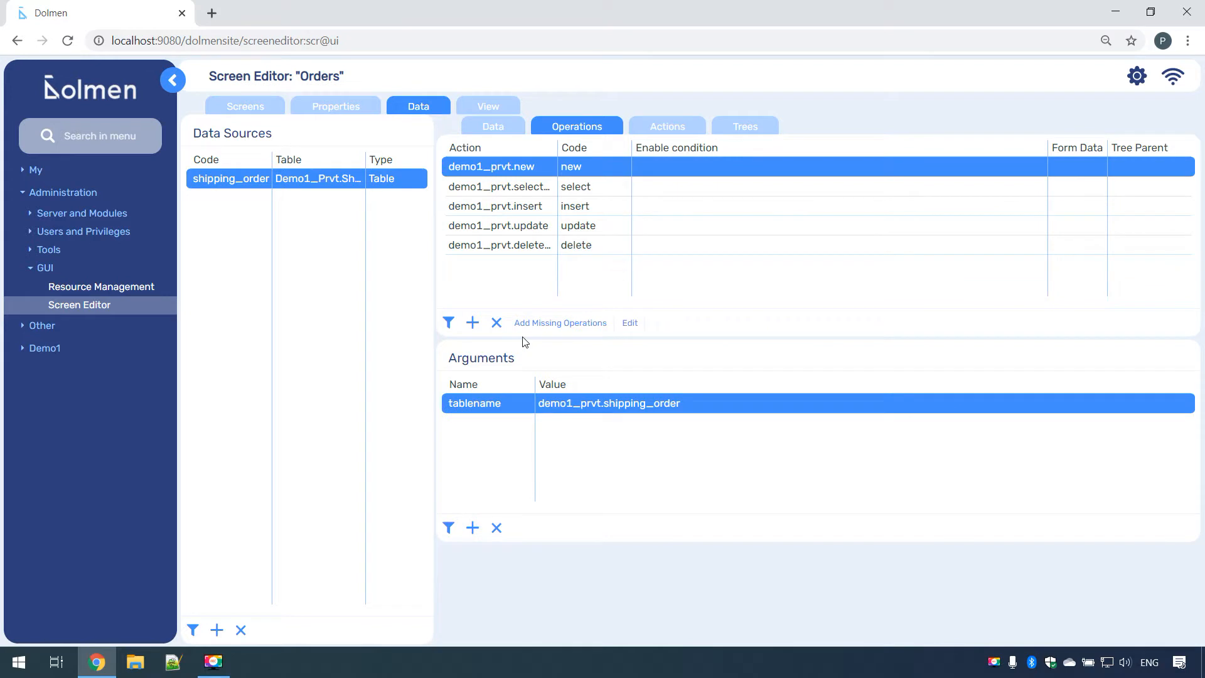
Add a data source shipping_order_product on table Demo1_Prvt.Shipping_Order_Product and add its missing fields and operations
left_click(216, 629)
type("shipping_order_product")
key("Tab")
type("demo")
key("Down")
key("Down")
key("Down")
key("Return")
key("Return")
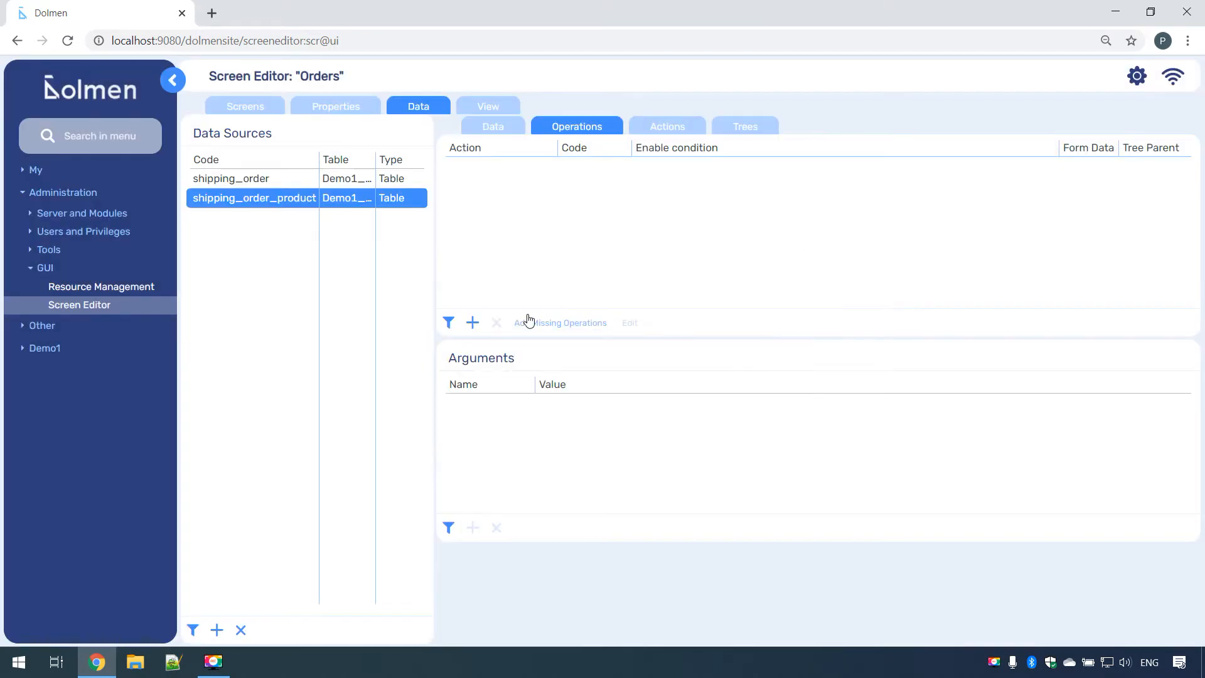
left_click(491, 127)
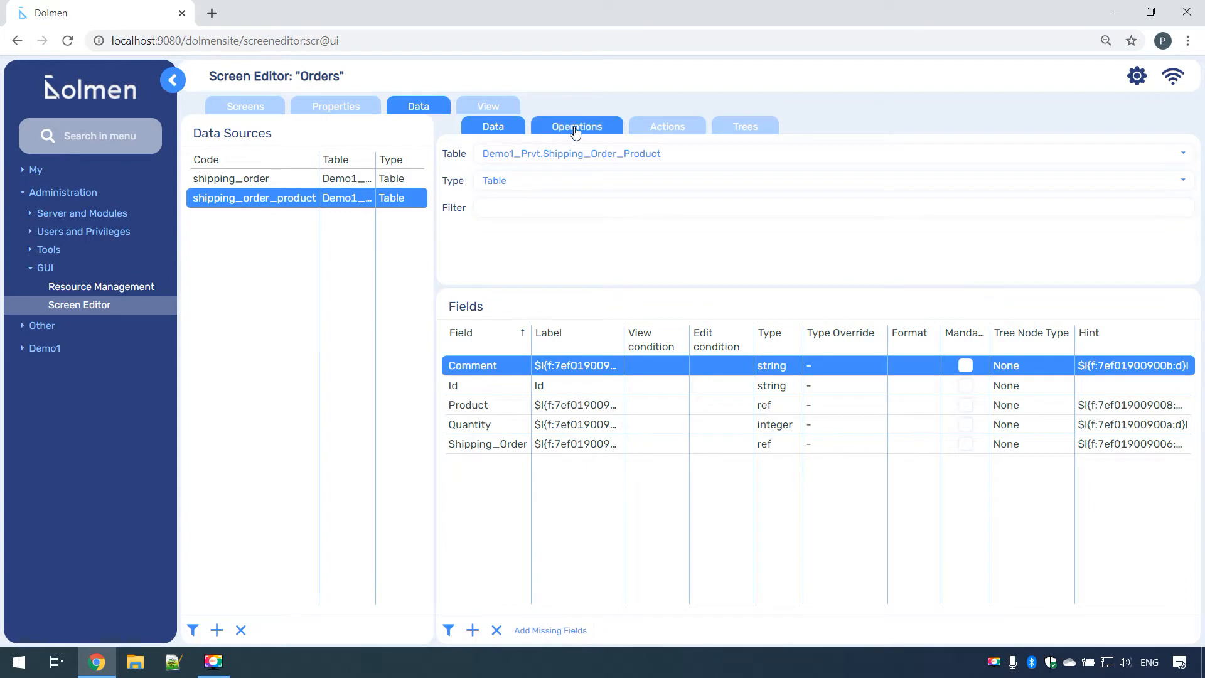
left_click(575, 128)
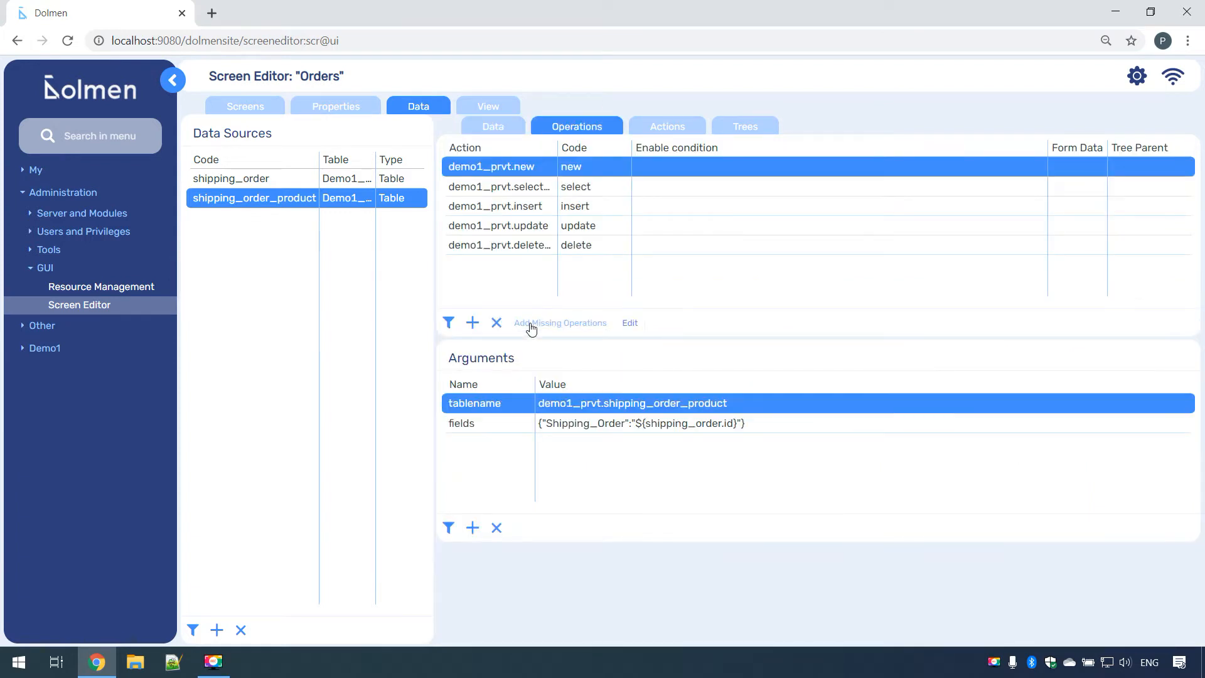
Review the arguments and re-execution settings of the select operation of shipping_order_product
left_click(534, 187)
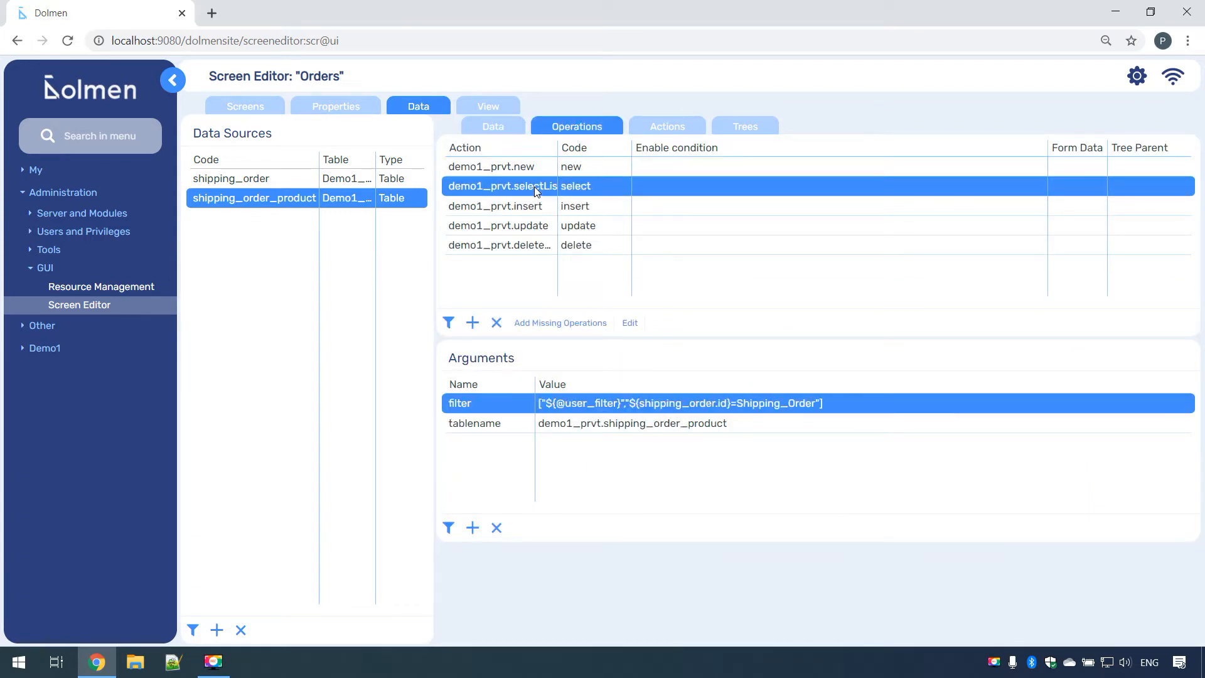
left_click(627, 324)
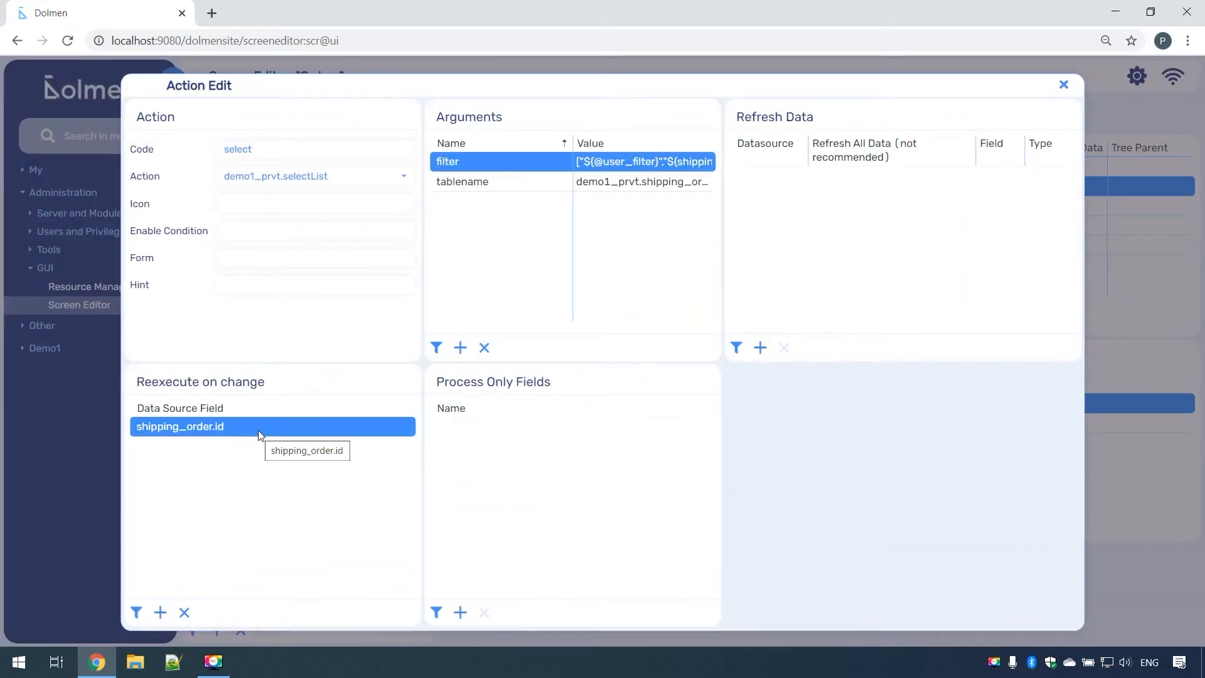
key("Escape")
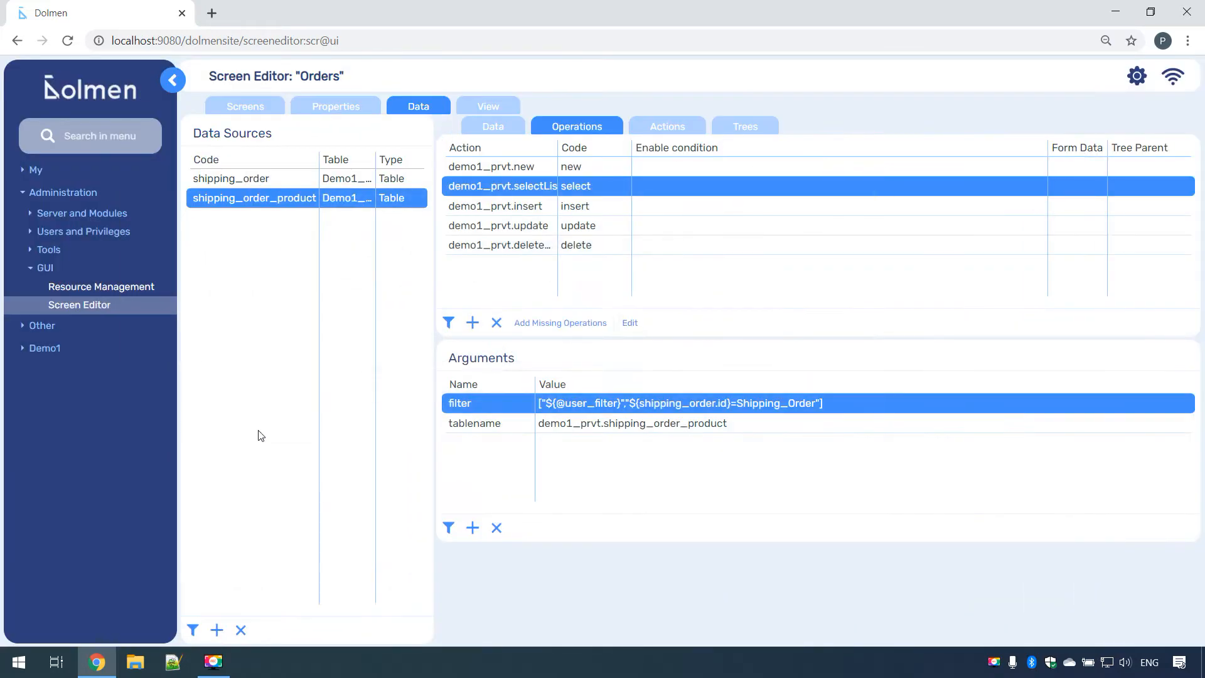
Add a data source customer on the demo1_prvt.customer table and add its missing operations
left_click(217, 630)
type("customer")
key("Tab")
type("dem")
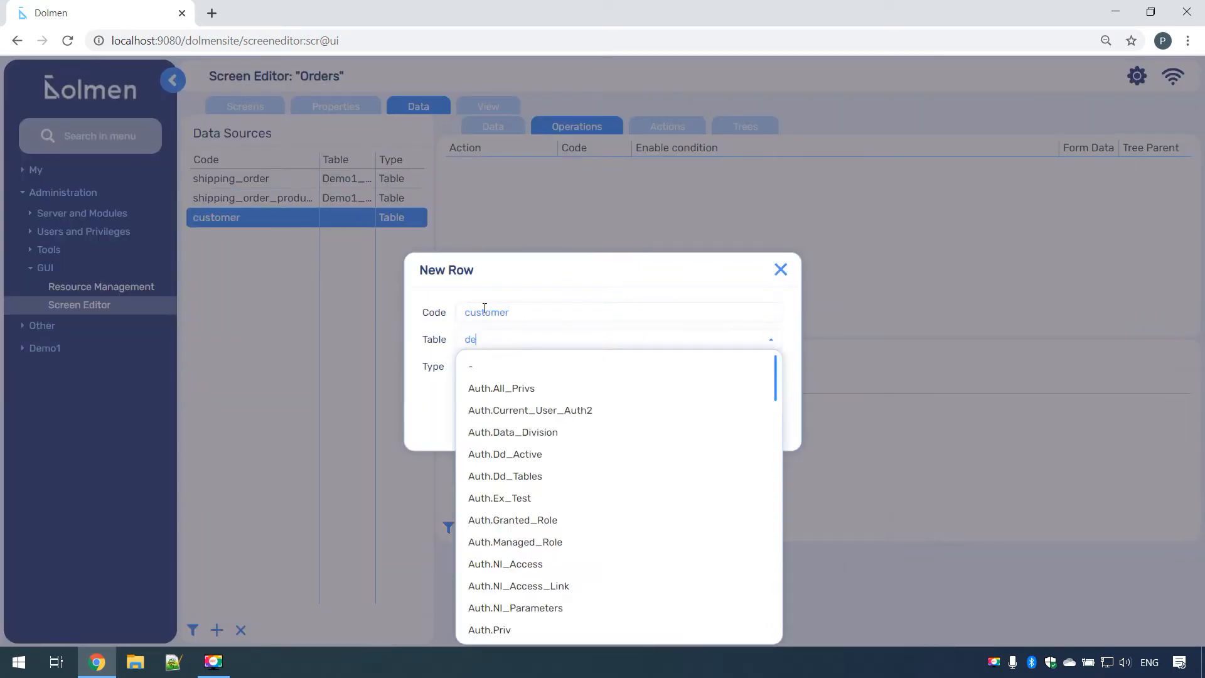
key("Return")
key("Return")
left_click(492, 126)
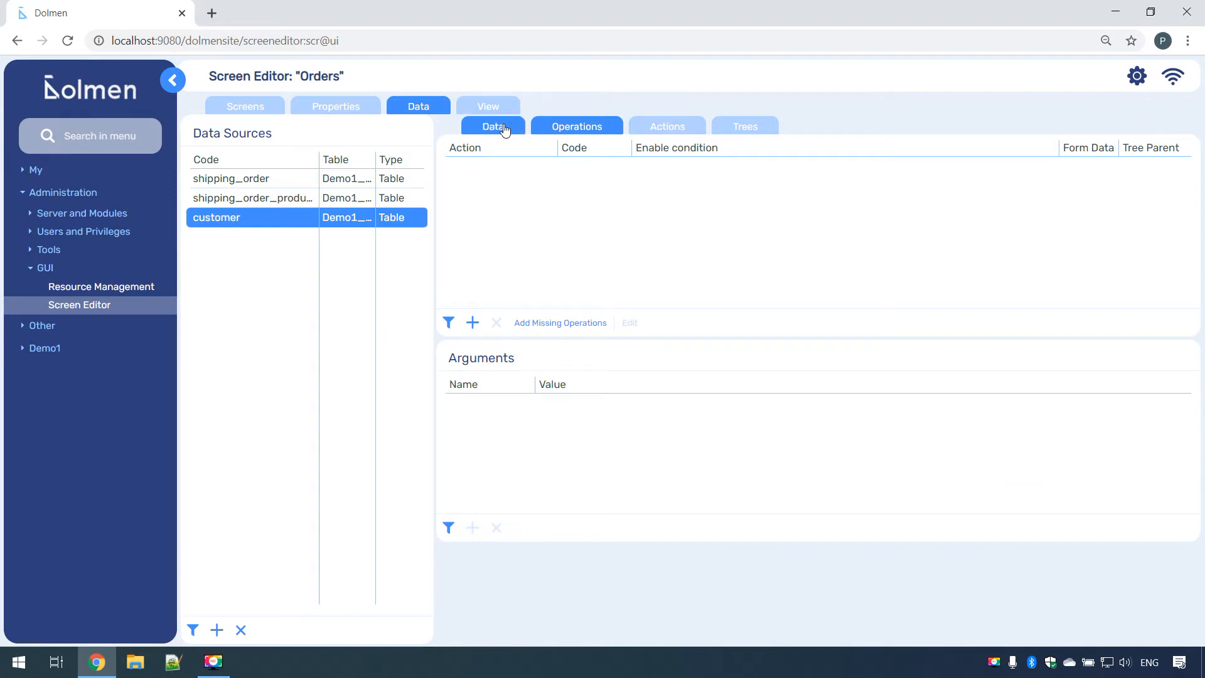
left_click(576, 126)
left_click(540, 323)
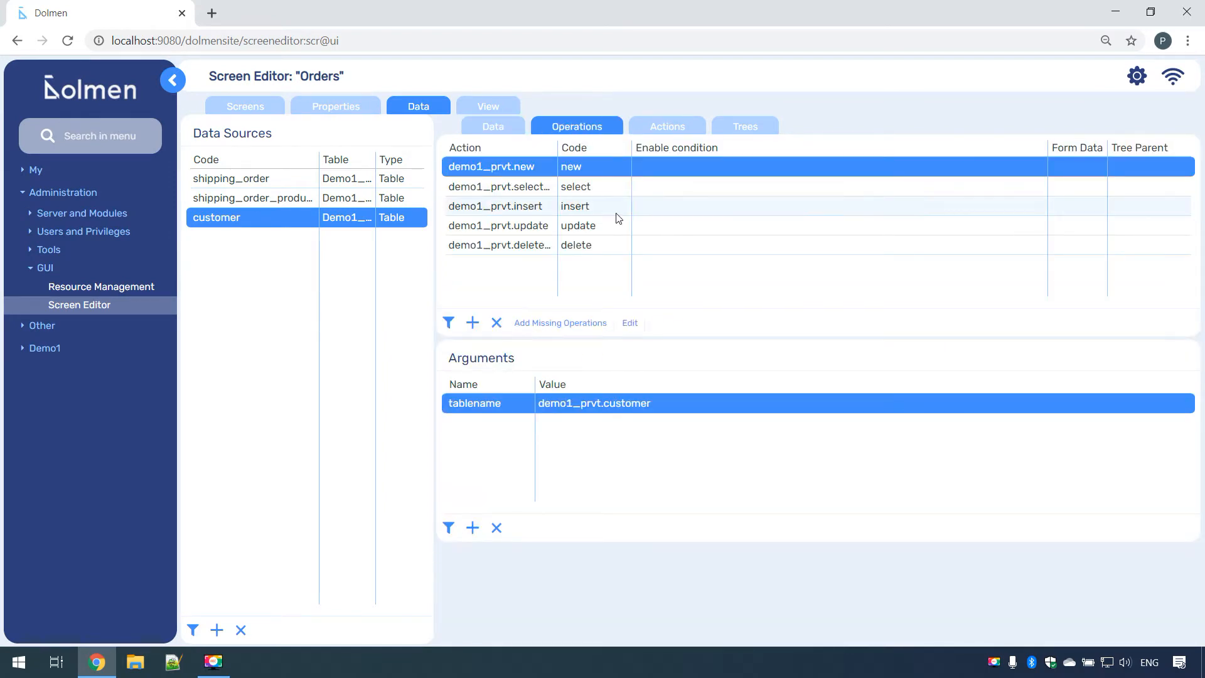
Delete the new, insert, update and delete operations of the customer data source, keeping only select
left_click(496, 324)
left_click(562, 375)
left_click(530, 186)
left_click(495, 324)
left_click(572, 377)
left_click(496, 324)
left_click(577, 378)
left_click(496, 323)
left_click(578, 380)
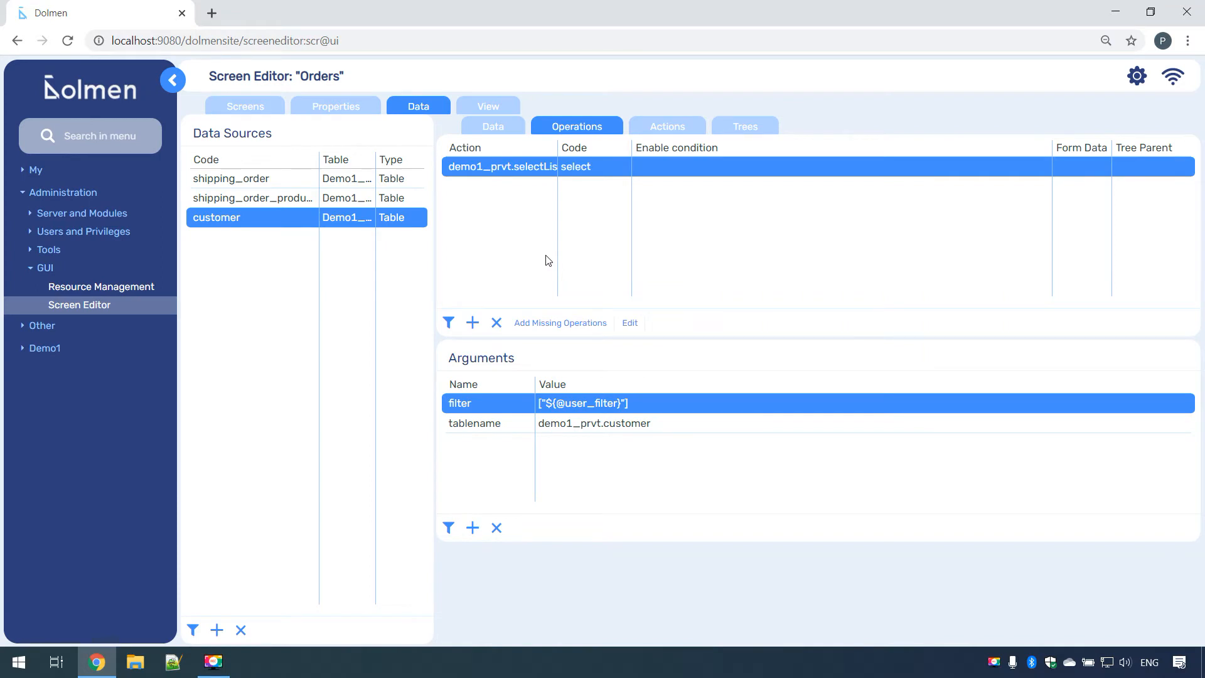
Make the customer select operation re-execute when the data source field shipping_order.customer changes
left_click(632, 324)
left_click(161, 612)
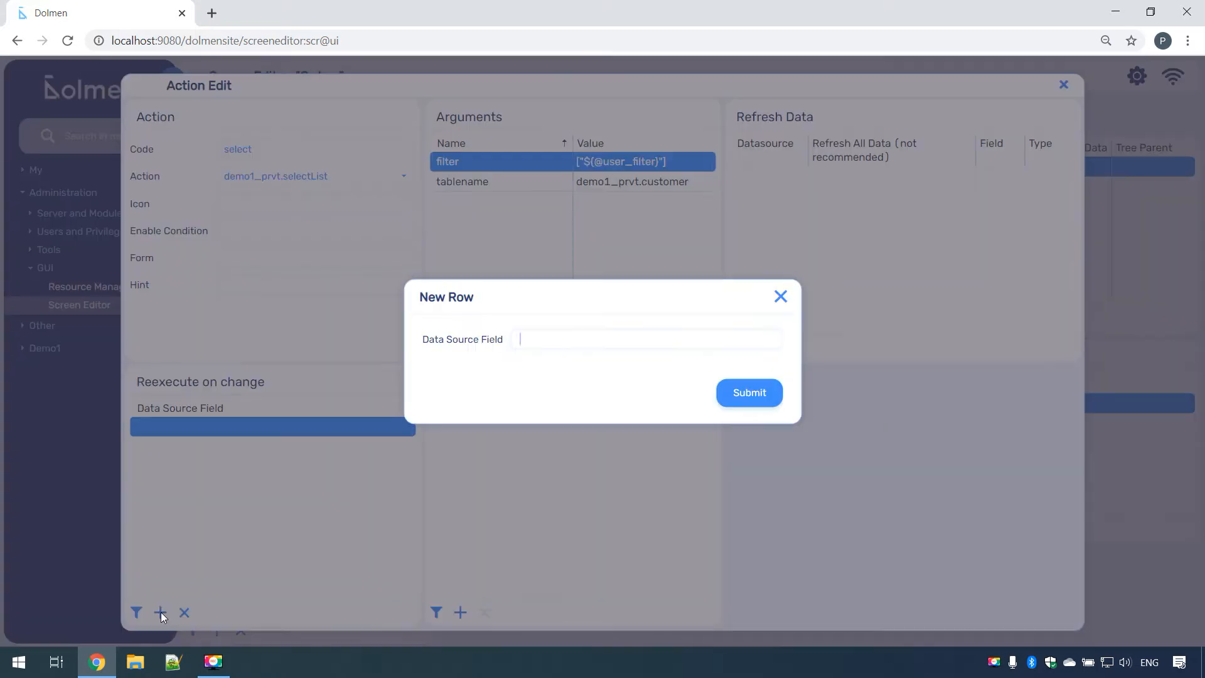
type("shipping_order.customer")
left_click(758, 394)
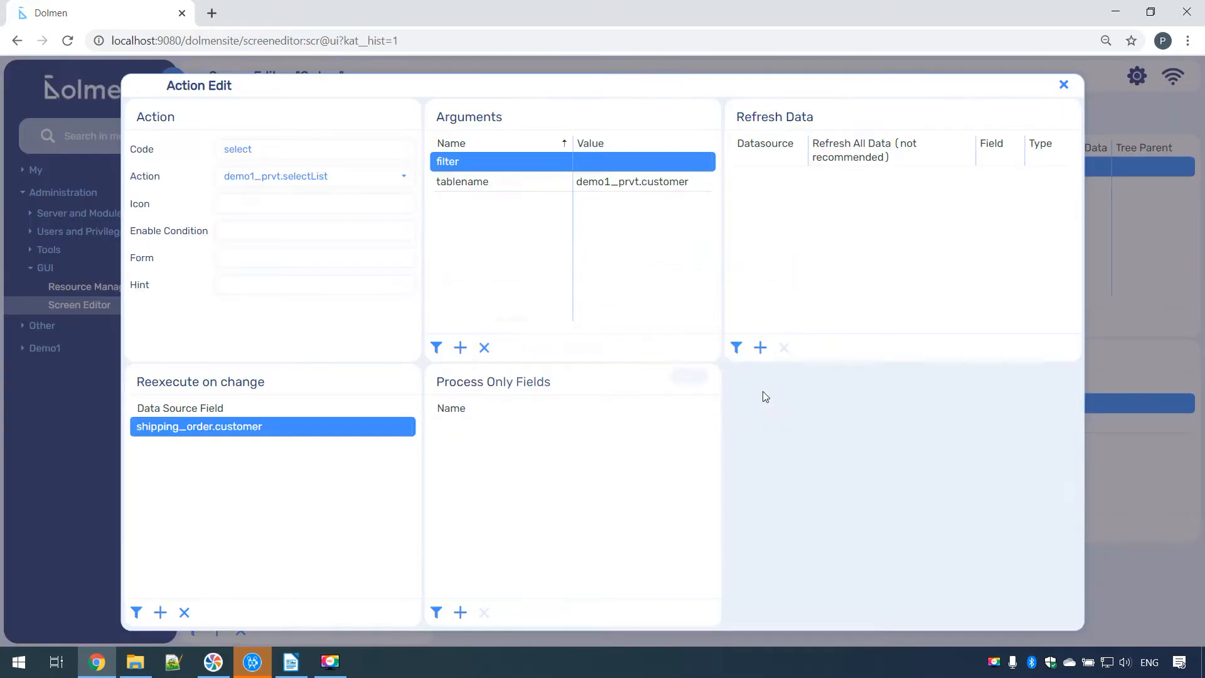
left_click(1063, 84)
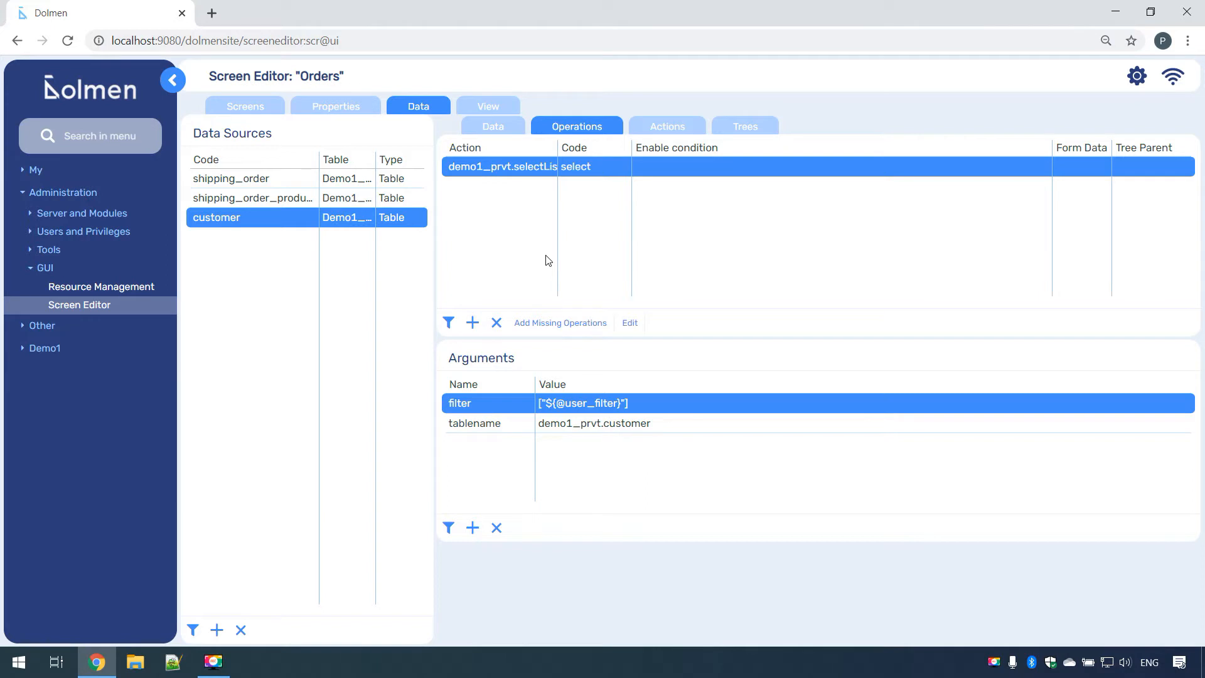
Set the filter argument of the customer select operation to ["id=${shipping_order.customer}"]
double_click(599, 405)
type("[\"id=${shipping_order.customer}\"]")
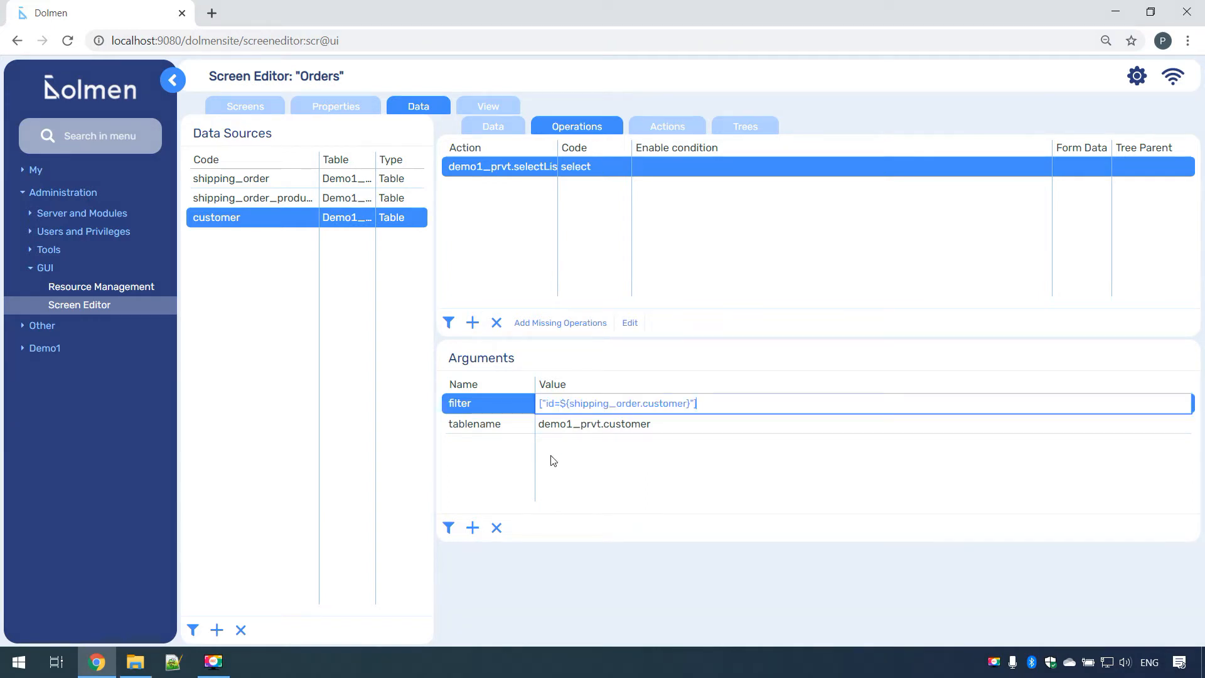
key("Return")
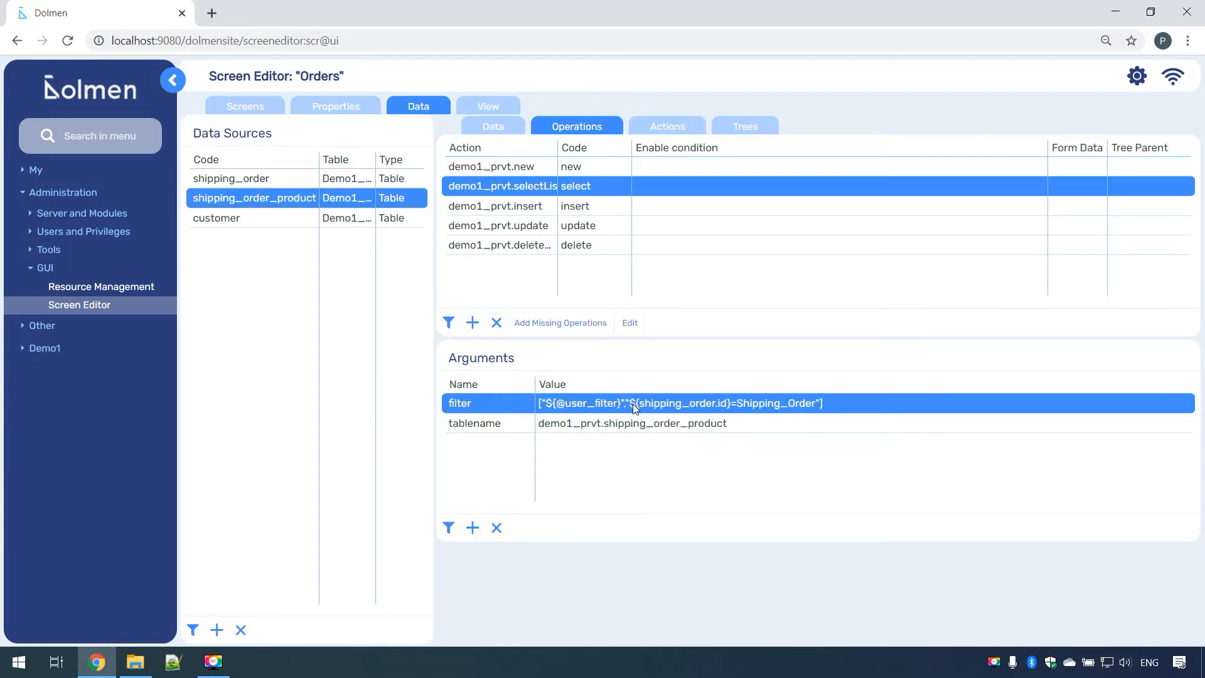
Remove the user filter from the shipping_order_product select operation's filter argument, leaving ["${shipping_order.id}=Shipping_Order"]
left_click(632, 404)
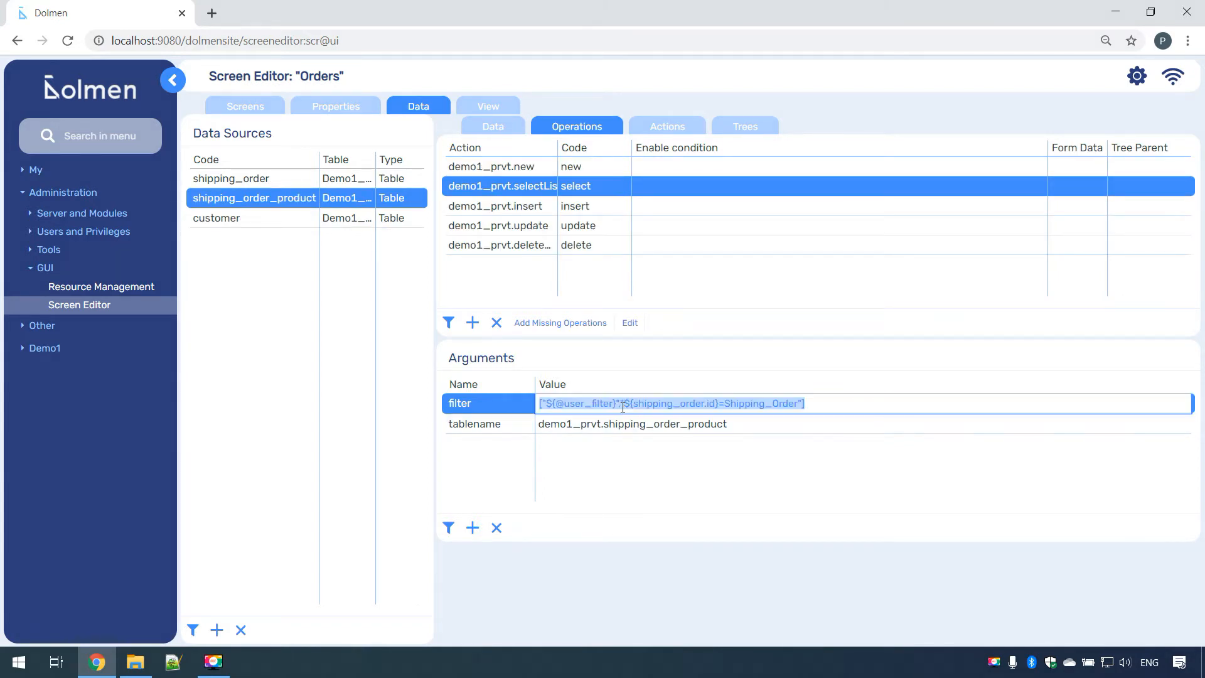
key("BackSpace")
key("BackSpace")
key("BackSpace")
key("BackSpace")
key("BackSpace")
key("BackSpace")
key("BackSpace")
key("BackSpace")
key("BackSpace")
key("BackSpace")
key("BackSpace")
key("BackSpace")
key("BackSpace")
key("BackSpace")
key("BackSpace")
key("BackSpace")
key("BackSpace")
key("BackSpace")
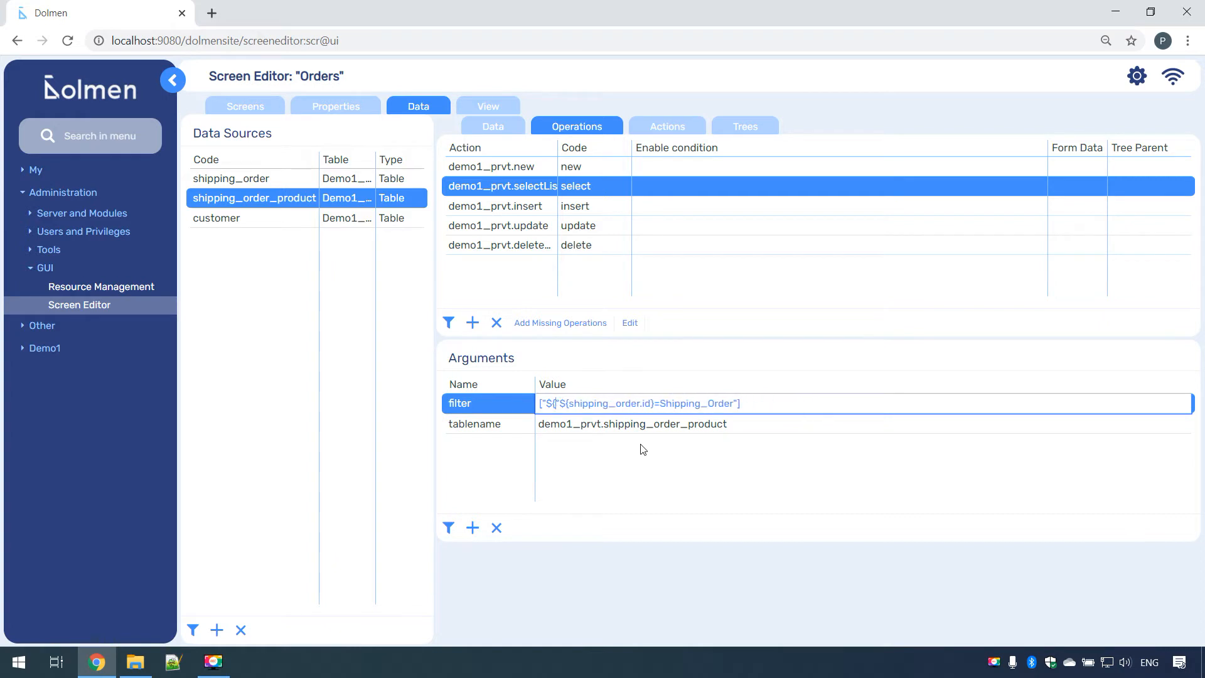
key("Return")
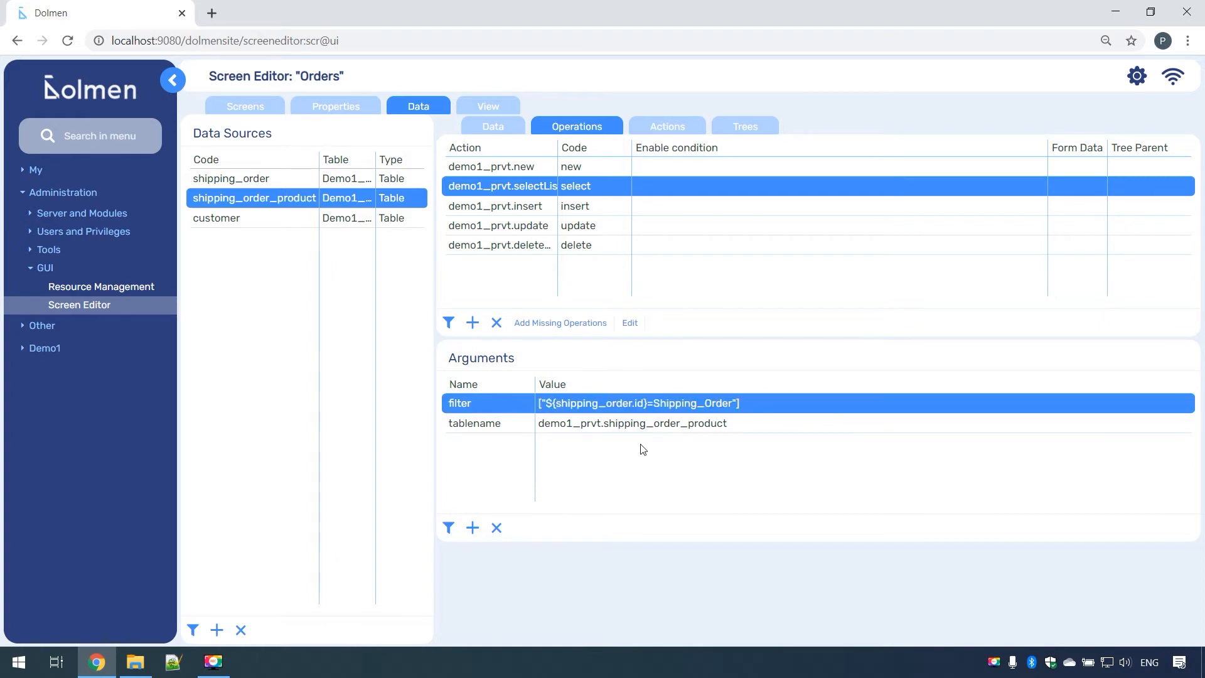
Create a screen part p_list with the datasource shipping_order and the label Order list
left_click(488, 106)
left_click(354, 134)
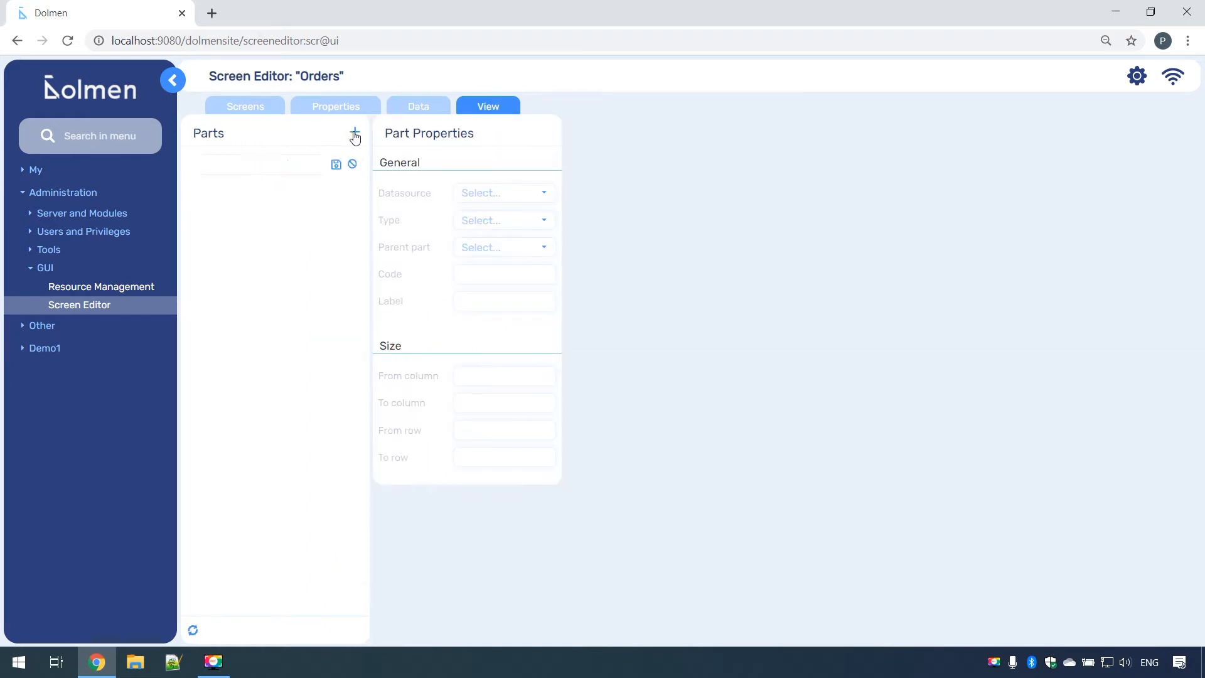
left_click(268, 166)
type("p_list")
key("Return")
left_click(509, 194)
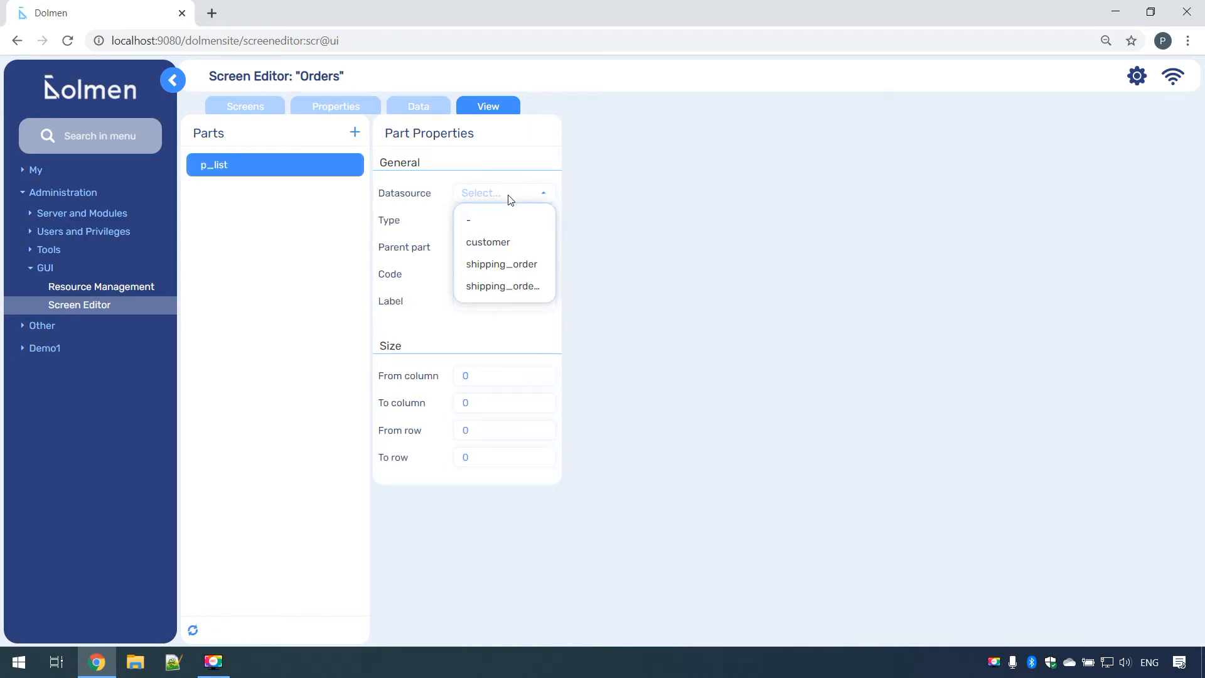
left_click(502, 264)
left_click(466, 302)
type("Order list")
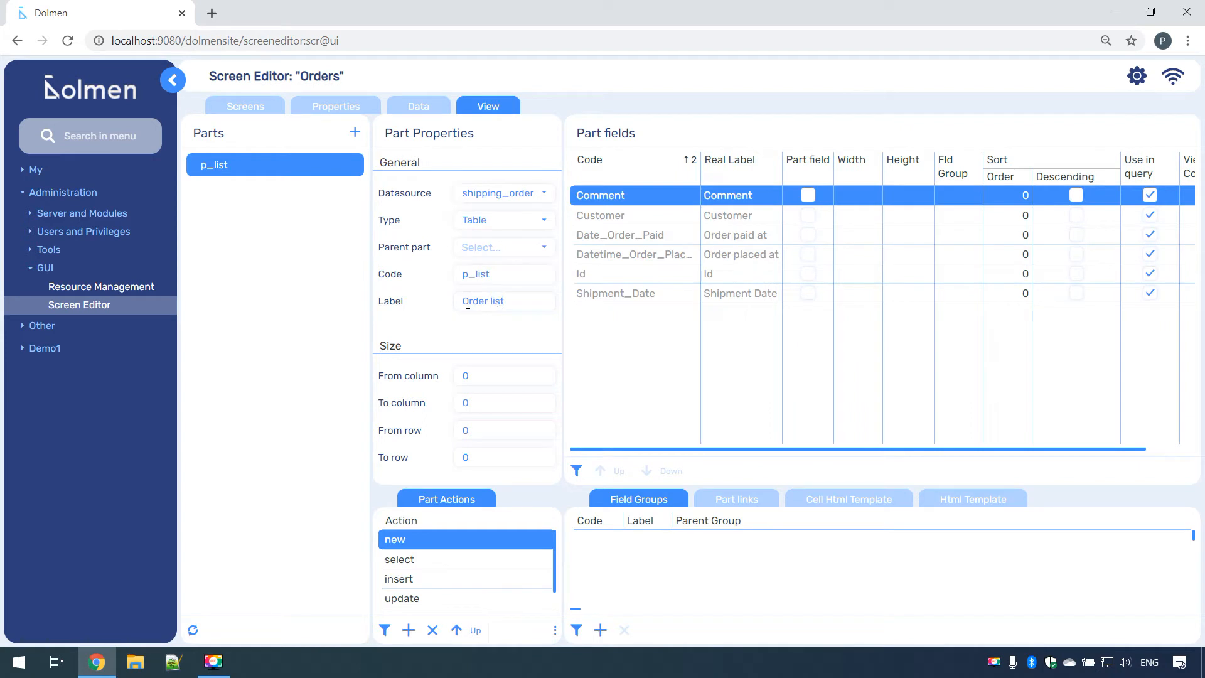
Size the p_list part from column 1 to 5 and from row 1 to 16
left_click(483, 370)
type("1")
key("Tab")
type("5")
key("Tab")
type("1")
key("Tab")
type("16")
Include Datetime_Order_Placed with a width of 40% and Customer as fields of the p_list part
left_click(809, 257)
left_click(854, 254)
type("40%")
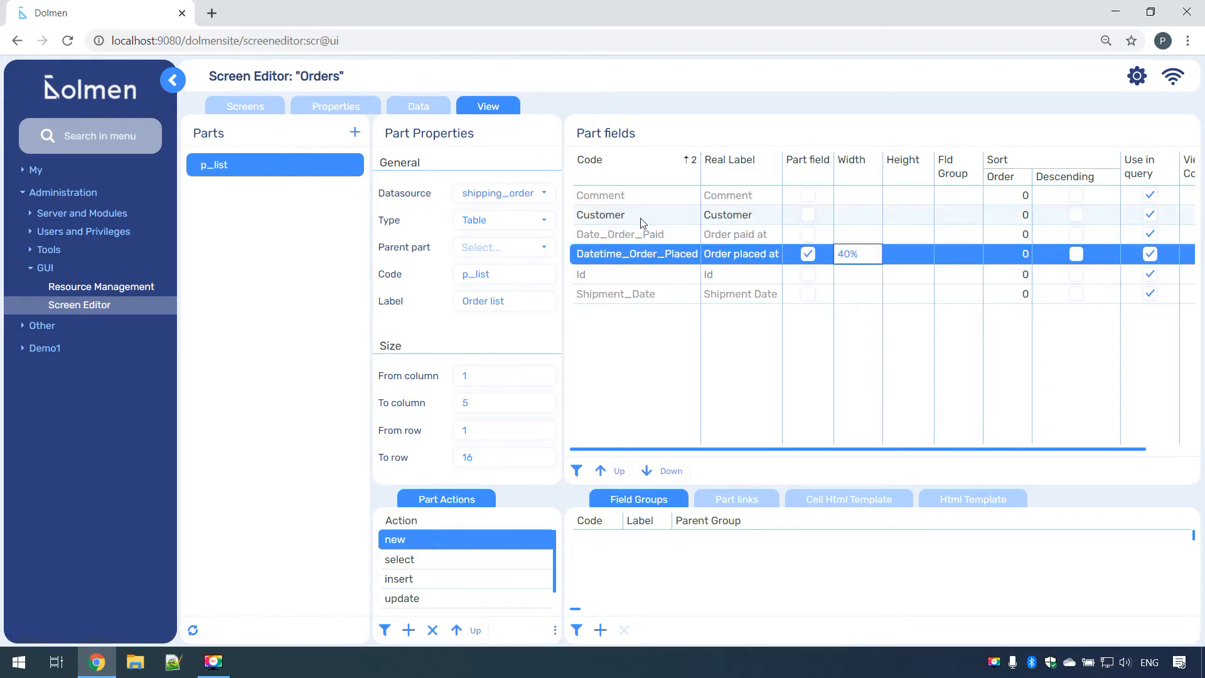
left_click(808, 215)
Move the Datetime_Order_Placed field above Customer and set its sort order to 1
left_click(632, 254)
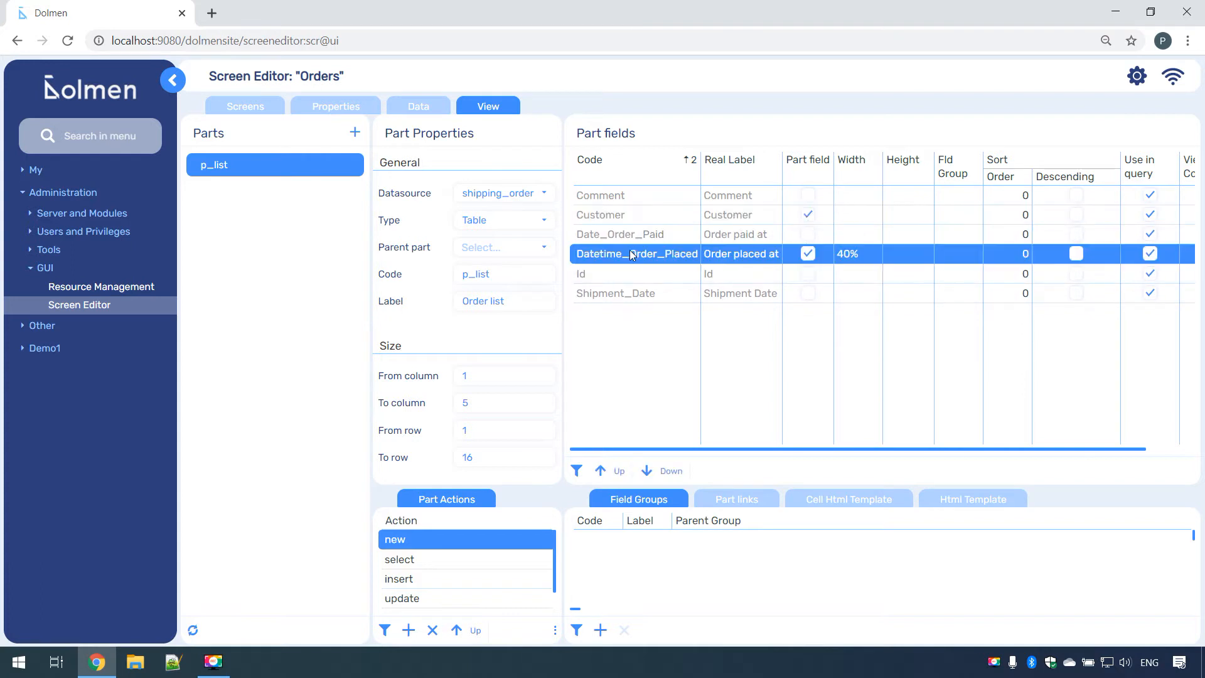
double_click(602, 472)
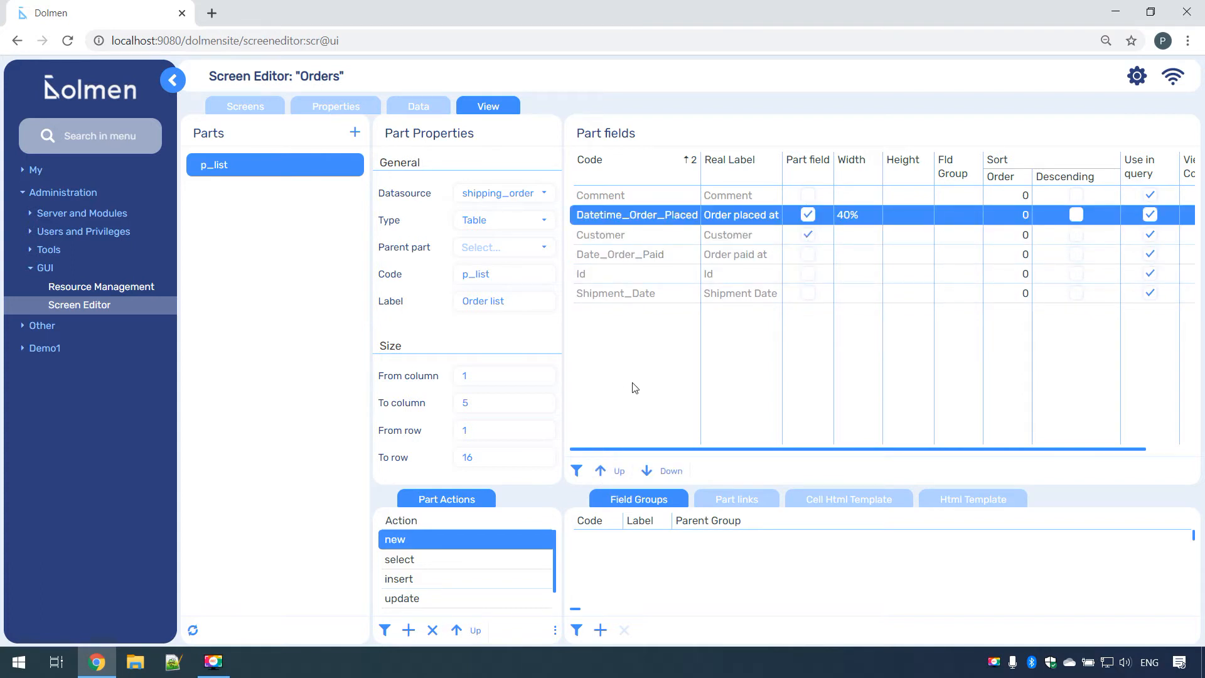
left_click(1011, 215)
type("1")
left_click(944, 237)
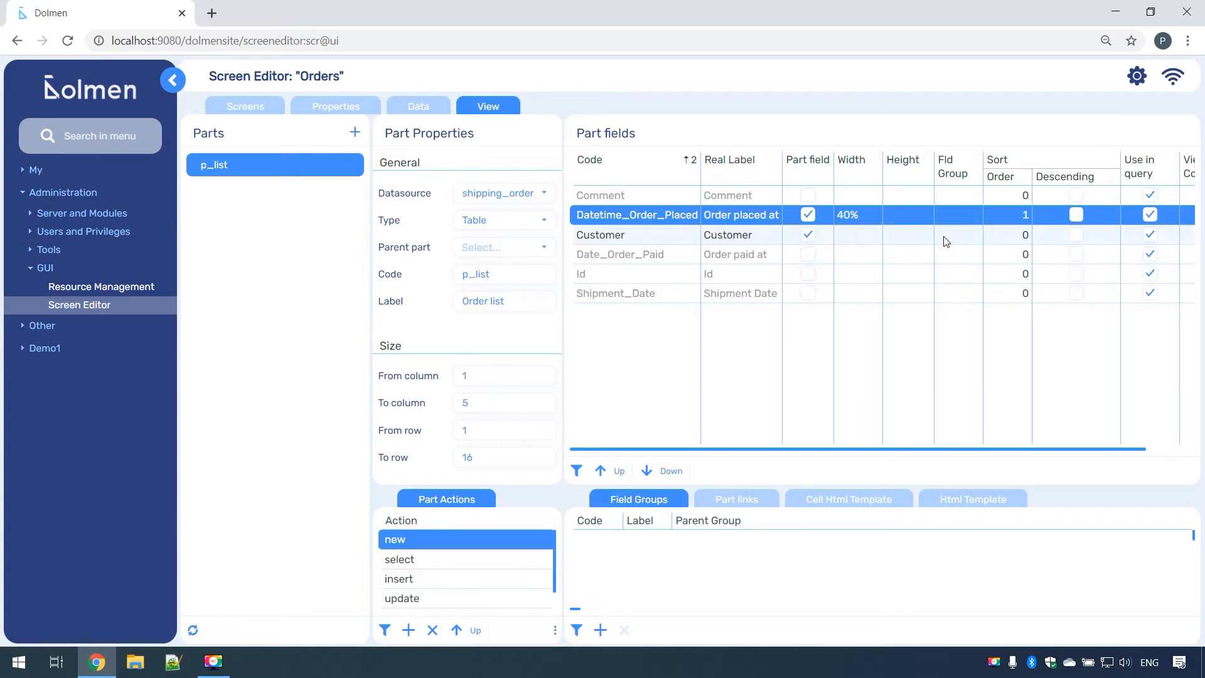
Add a second screen part with the code p_header
left_click(356, 134)
type("p_header")
key("Return")
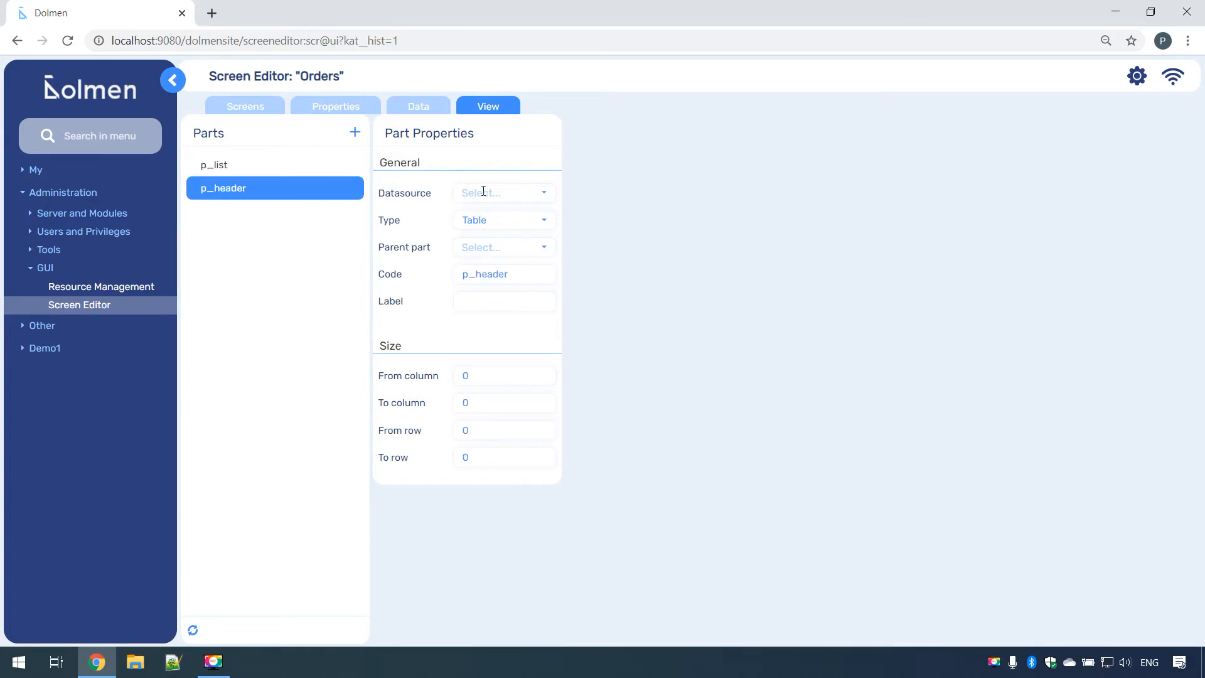
Make the p_header part a Form that uses the shipping_order datasource
left_click(480, 223)
left_click(480, 264)
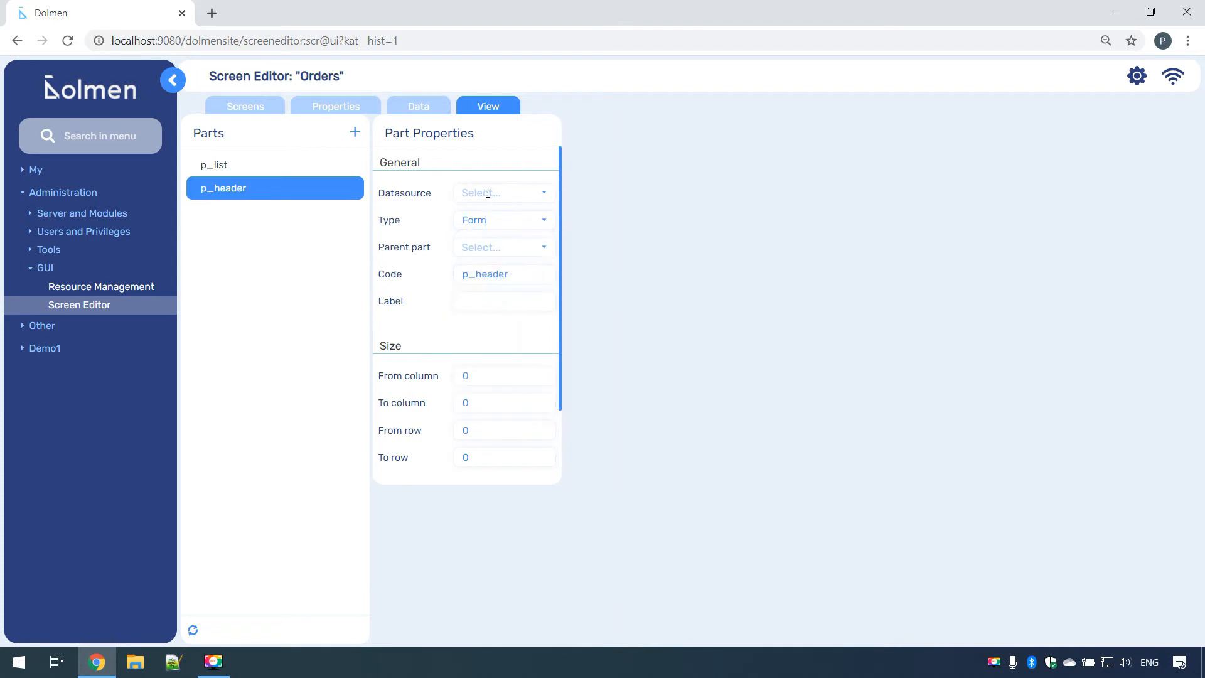
left_click(489, 193)
left_click(503, 264)
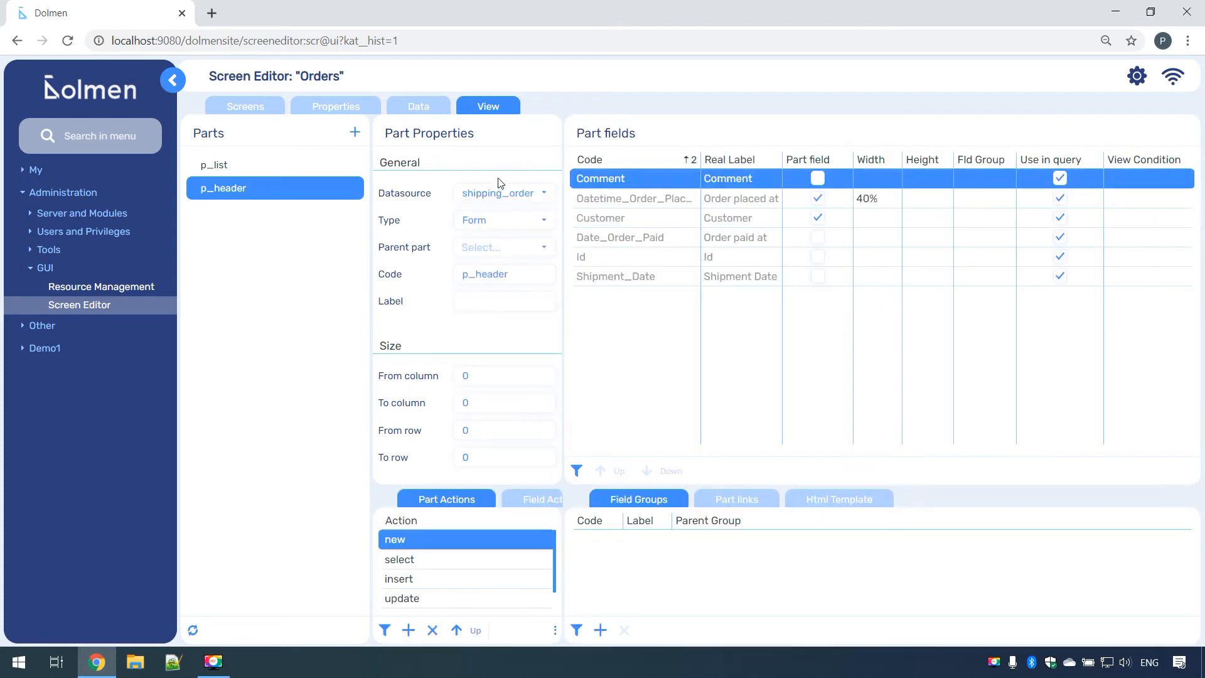
Label the p_header part "Order # ${shipping_order.id}" and size it from column 6 to 16 and from row 1 to 3
left_click(480, 302)
type("Order # ${s")
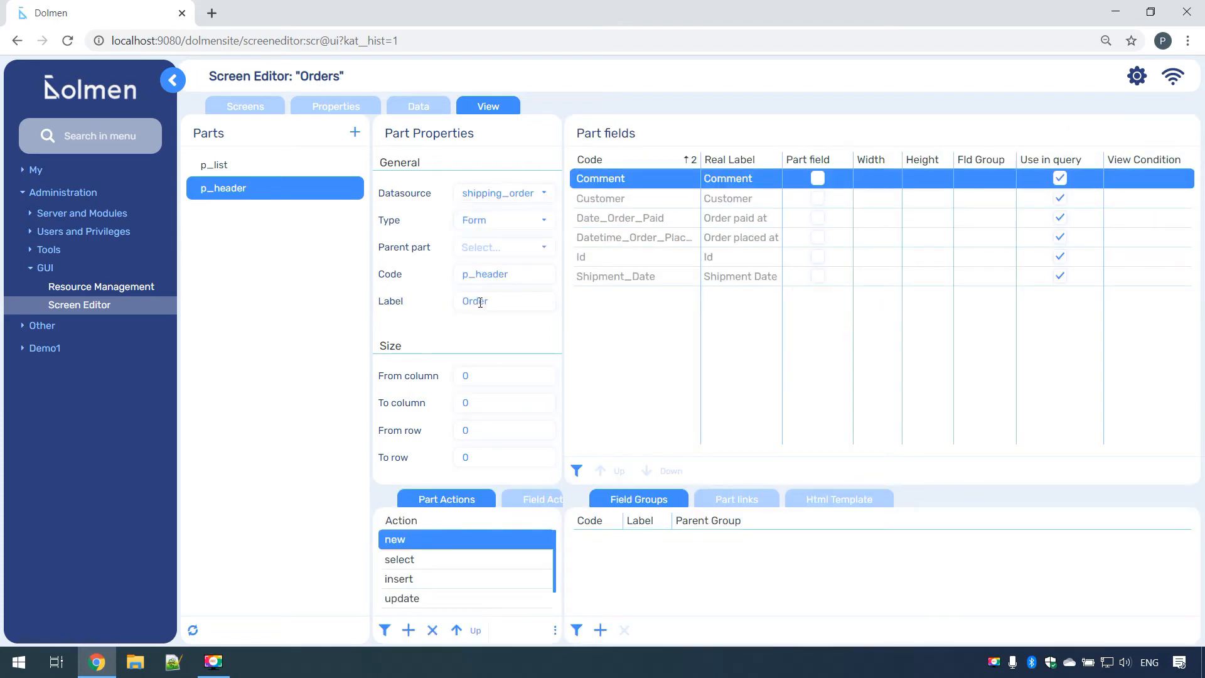
type("hipping_order.id}")
key("Tab")
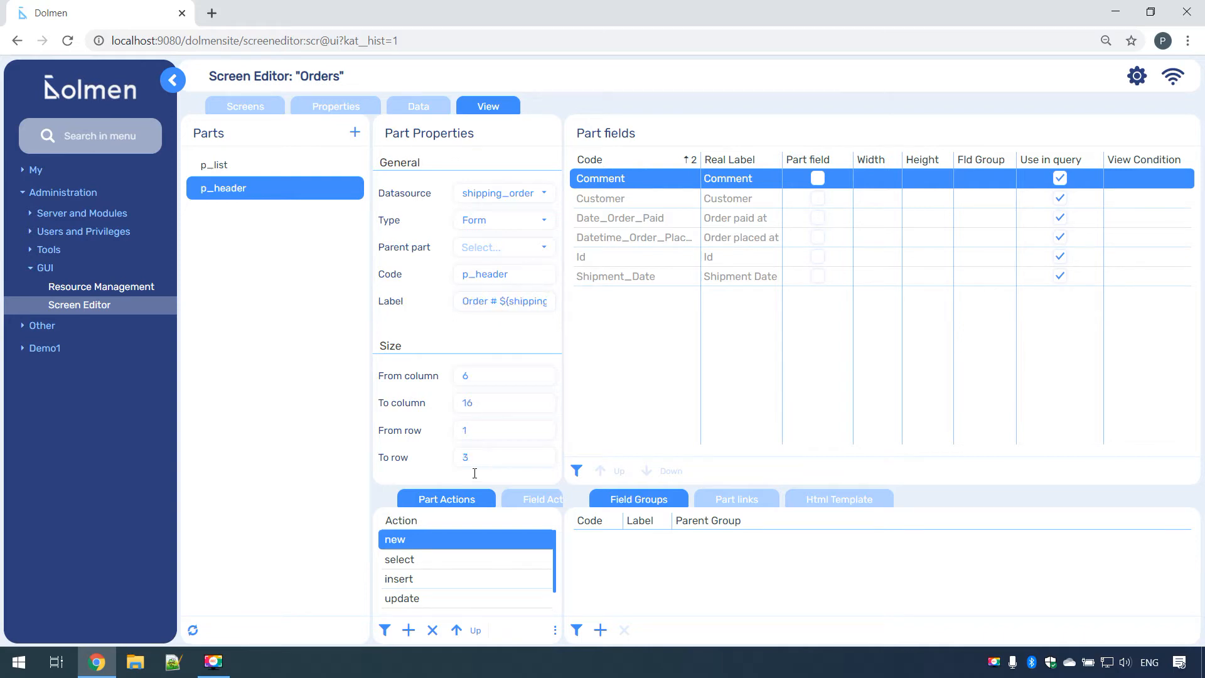
Remove all part actions of p_header except select
left_click(432, 629)
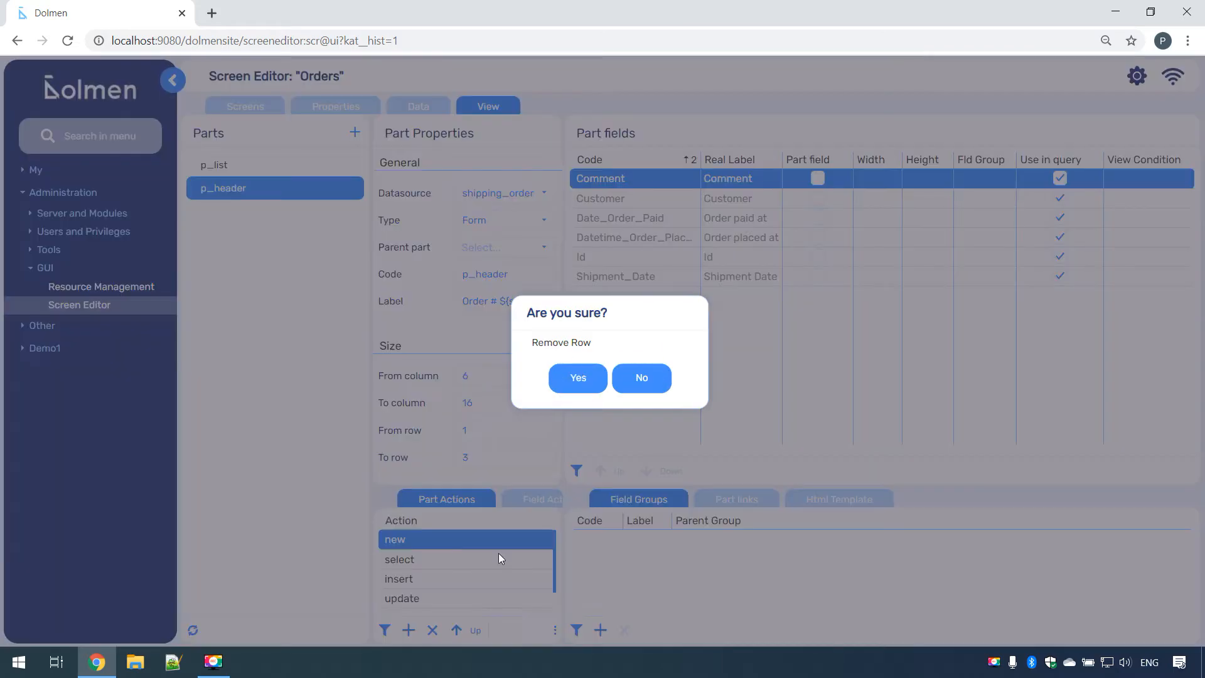
left_click(572, 378)
left_click(432, 630)
left_click(571, 379)
left_click(432, 629)
left_click(570, 378)
left_click(432, 630)
left_click(577, 380)
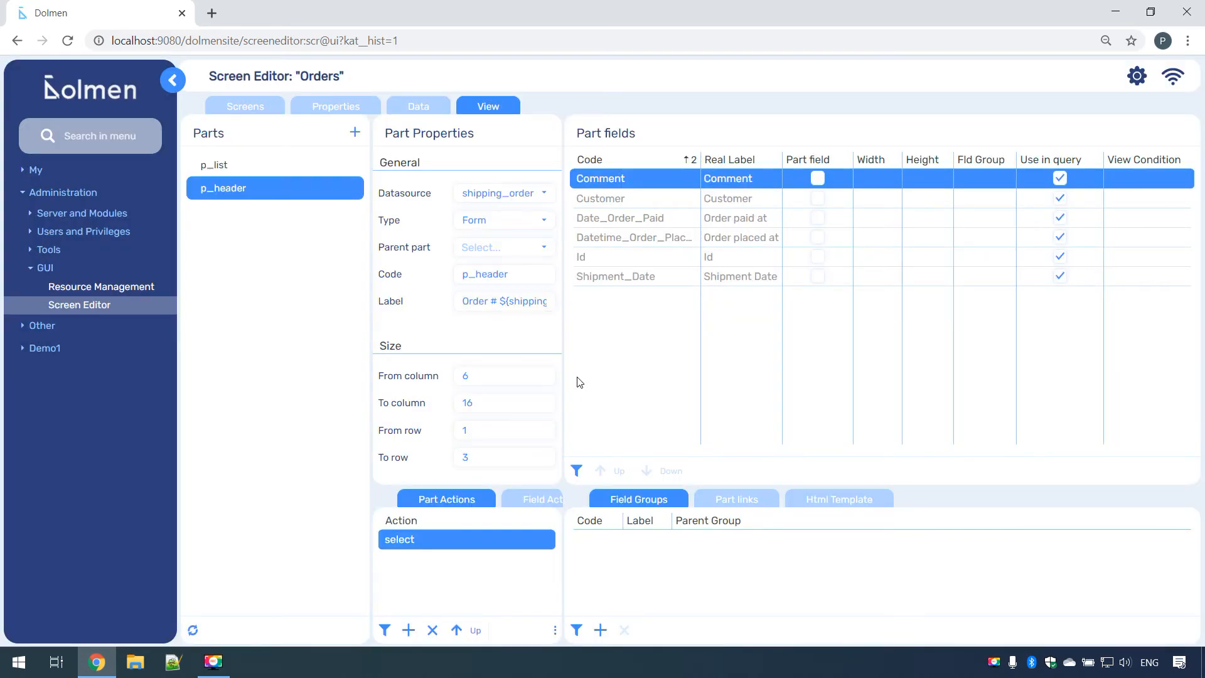
Include Customer and Shipment_Date as fields of the p_header part and move Shipment_Date above Customer
key("Down")
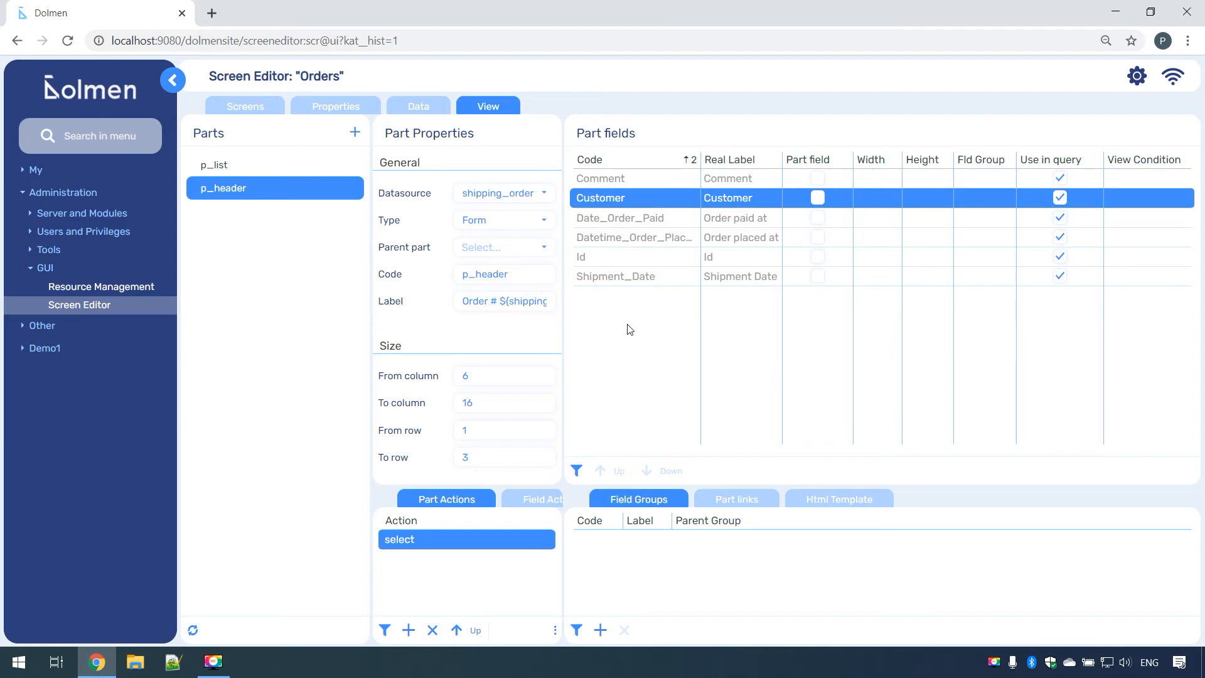
left_click(817, 198)
left_click(818, 276)
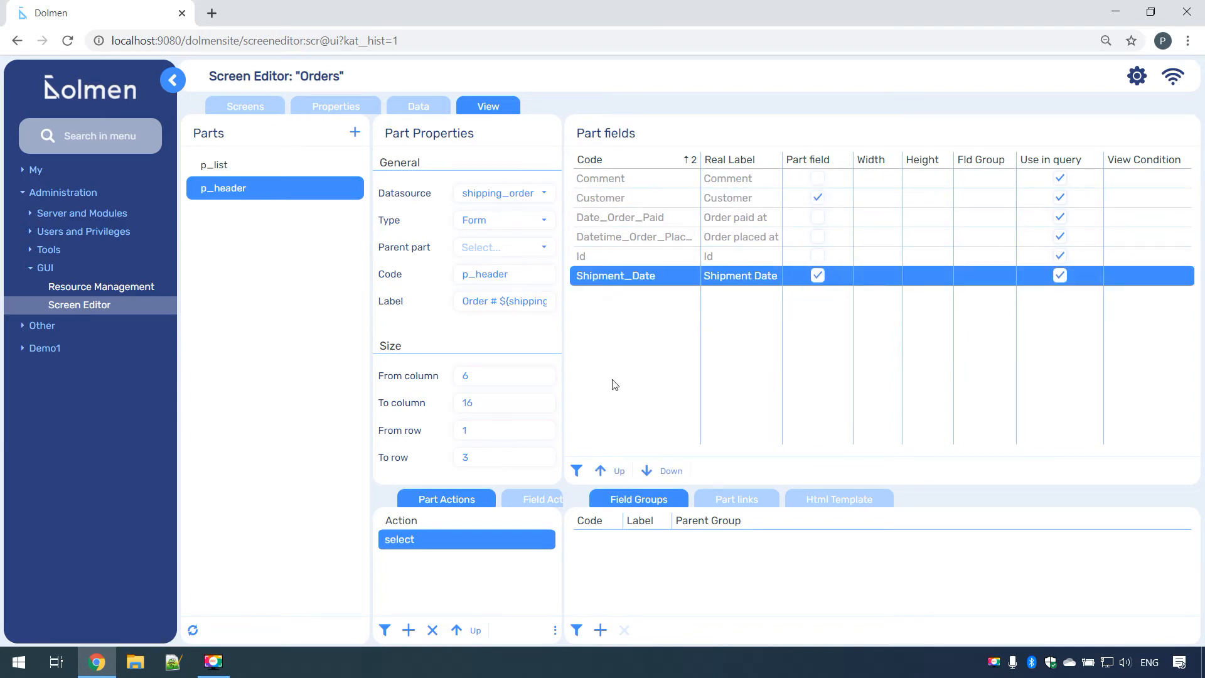
left_click(605, 472)
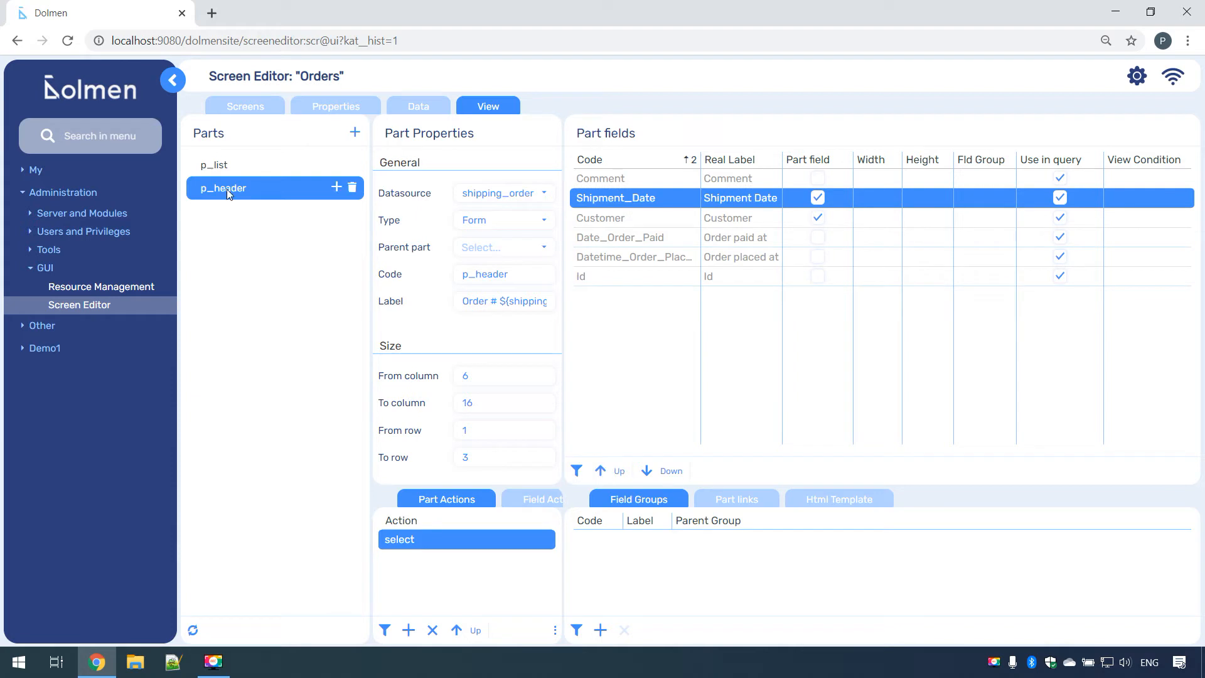
Set the screen's title to the p_header label text, "Order # ${shipping_order.id}"
triple_click(492, 303)
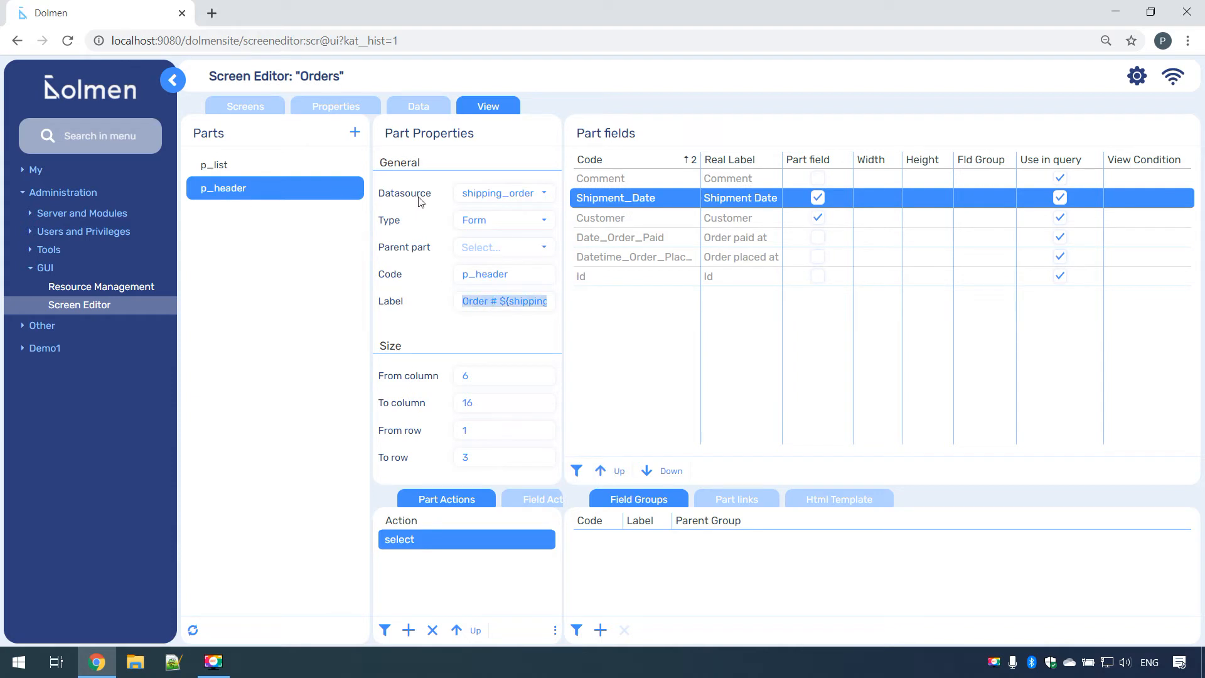
left_click(340, 108)
double_click(300, 273)
type("Order # ${shipping_order.id}")
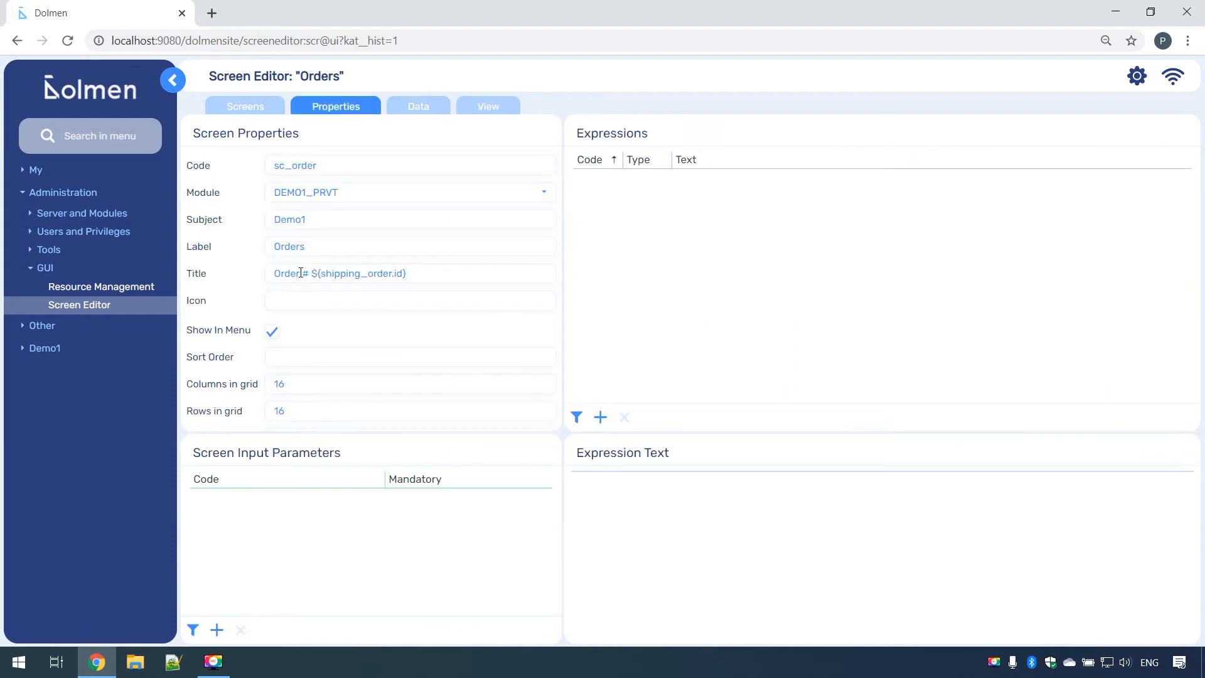
Add a screen part with the code p_item and assign it the order product datasource
left_click(488, 106)
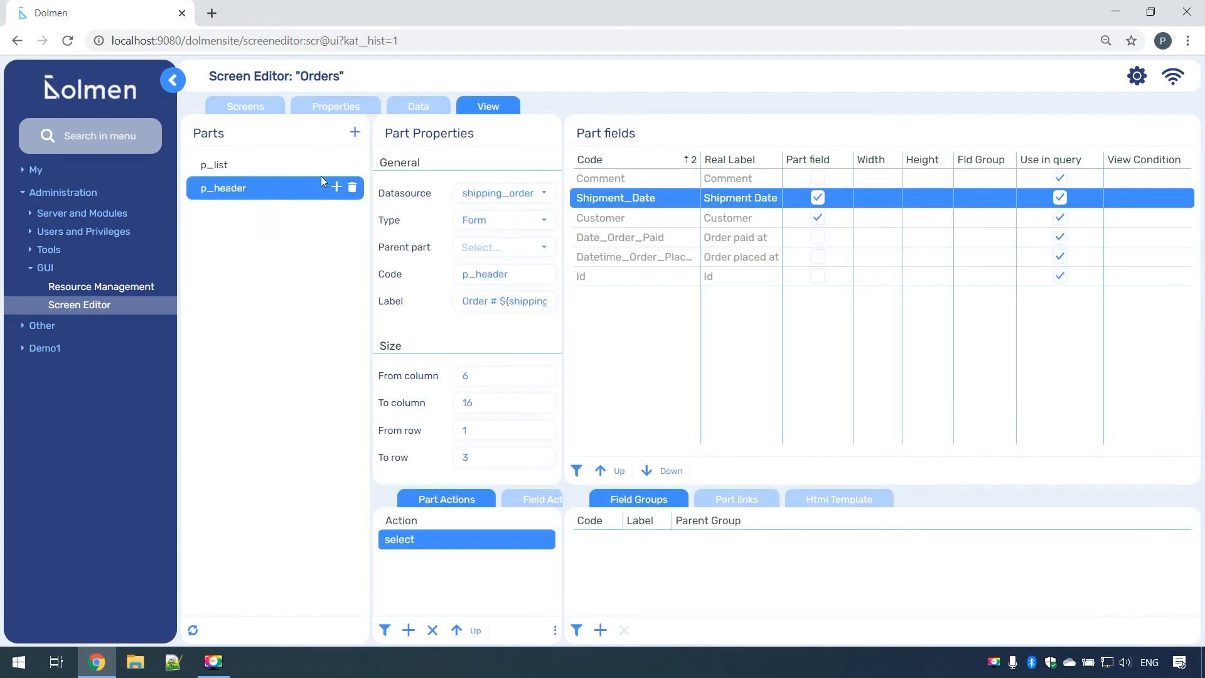
left_click(355, 133)
type("p_item")
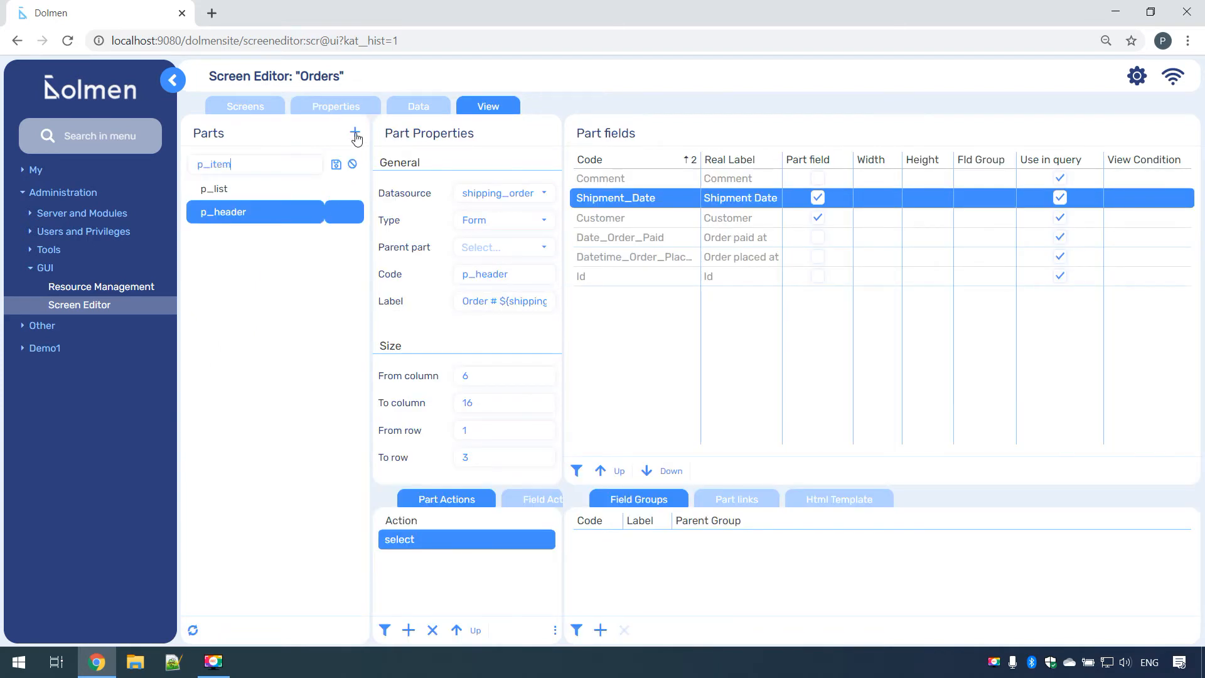
key("Return")
left_click(496, 193)
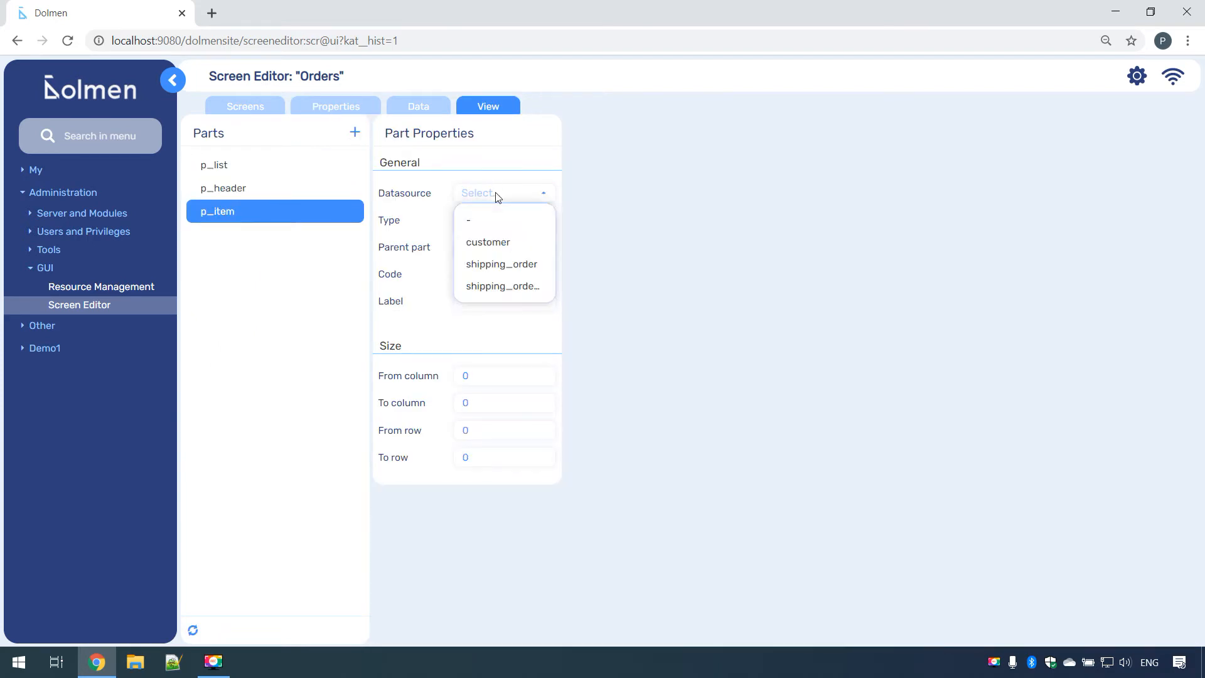
left_click(506, 288)
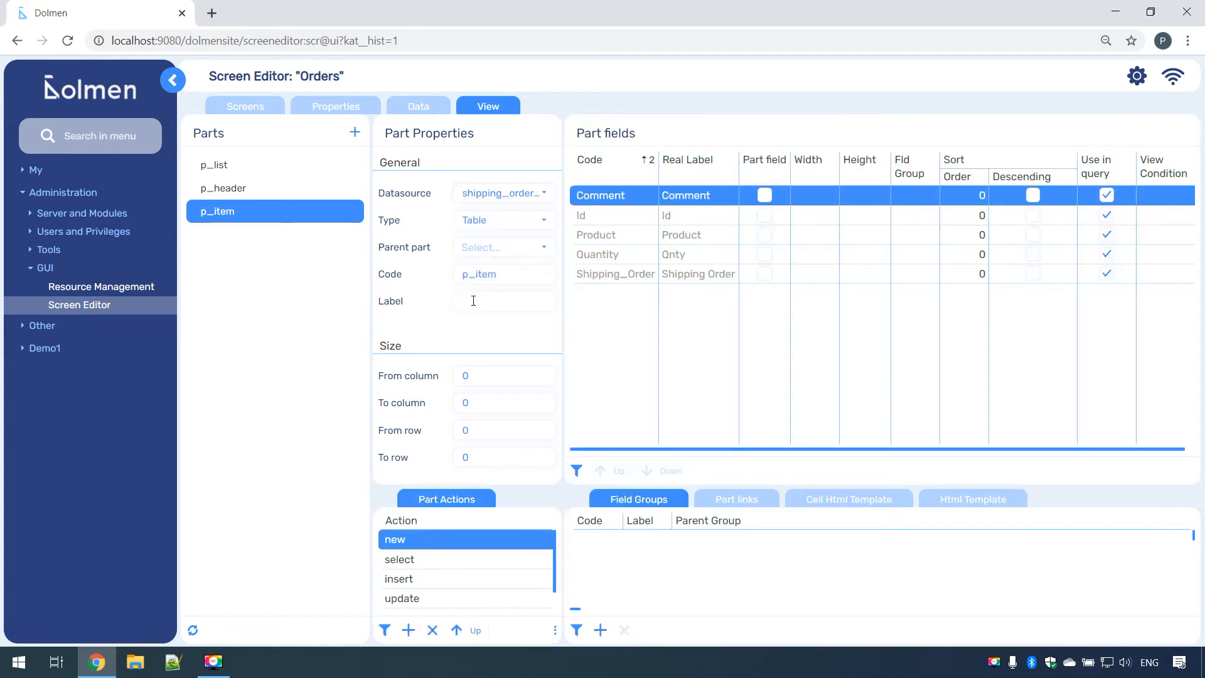
Label the p_item part "Order items" and size it from column 6 to 16 and from row 10 to 15
left_click(473, 301)
type("Order items")
key("Tab")
type("6")
key("Tab")
type("16")
key("Tab")
type("10")
key("Tab")
type("15")
Include Product with a width of 30%, Quantity and Comment as p_item fields, and move Comment below Quantity
left_click(764, 234)
left_click(815, 234)
type("30%")
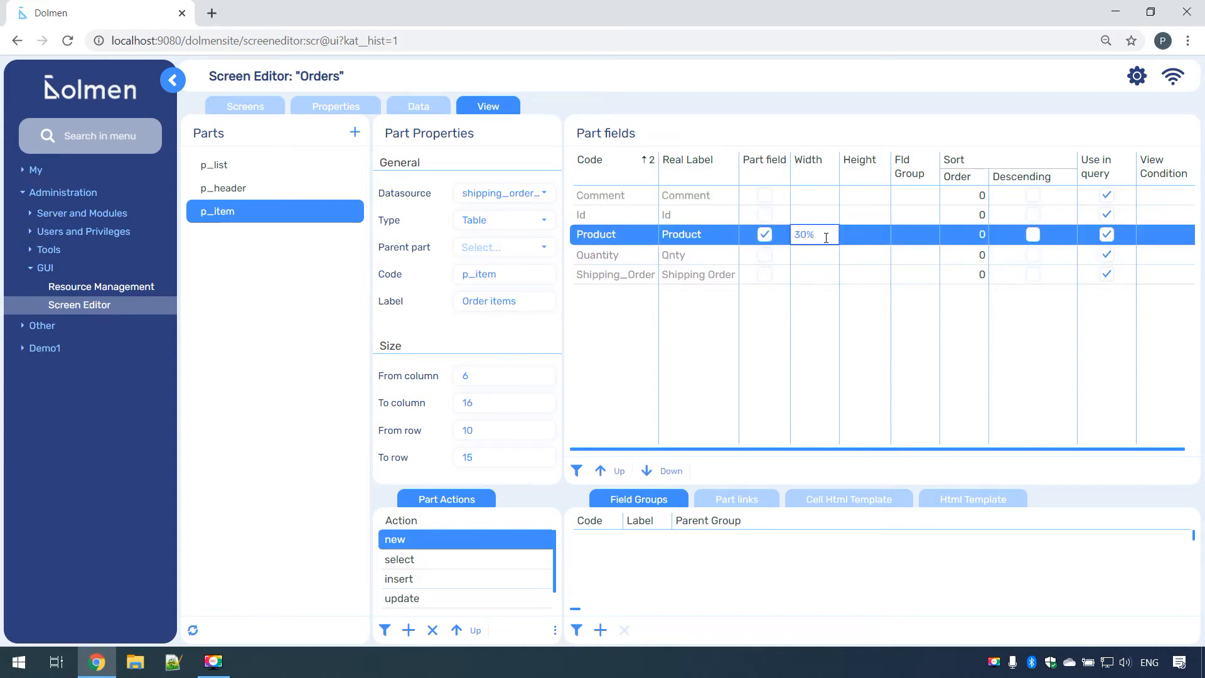
left_click(769, 264)
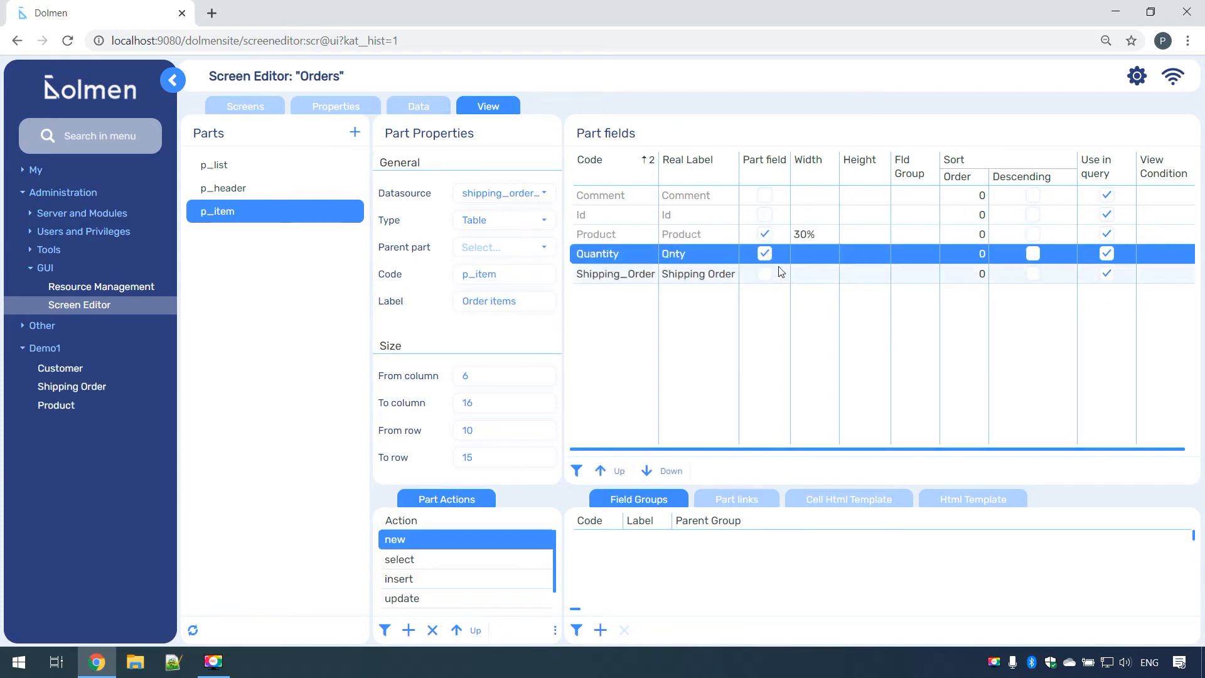
left_click(766, 201)
left_click(653, 475)
left_click(653, 475)
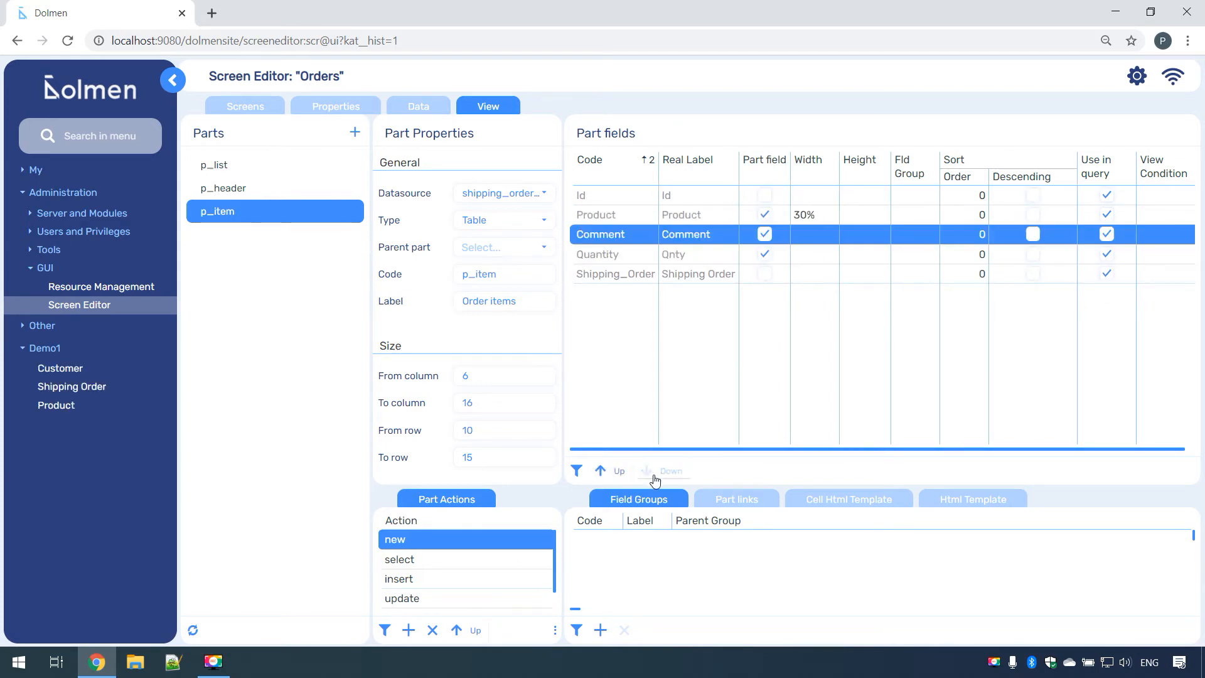
left_click(653, 475)
Exclude all fields of the p_item part from the query and preview the Orders screen
left_click(1106, 195)
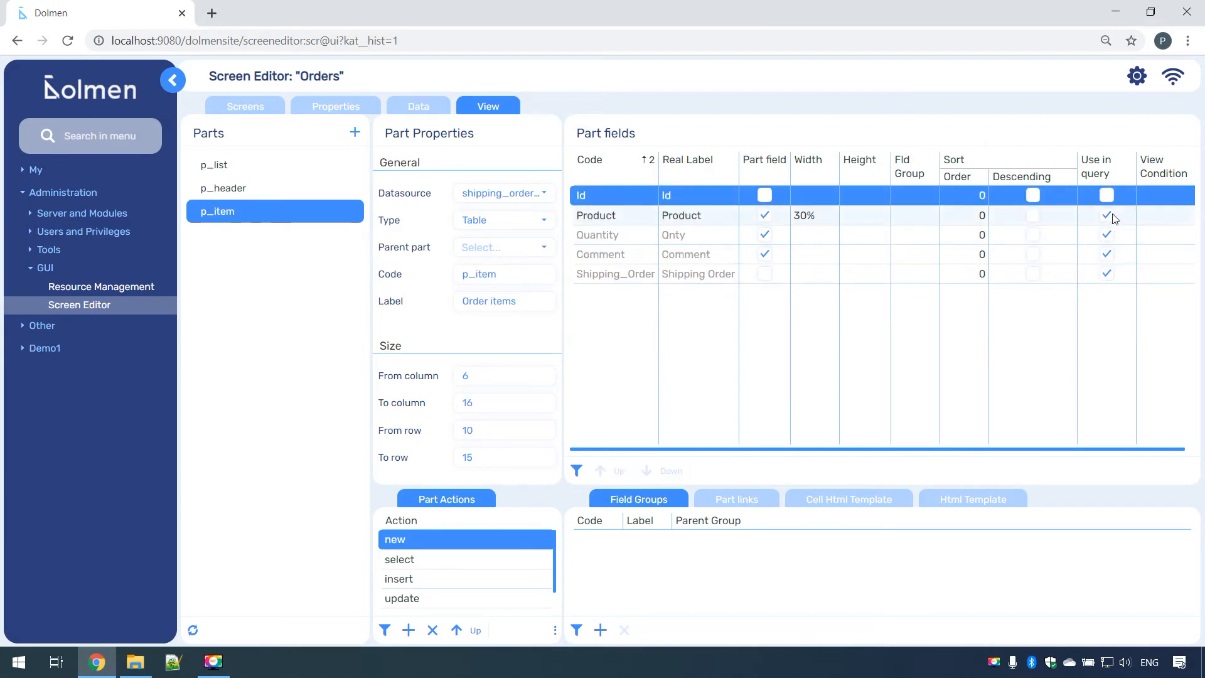
left_click(1107, 216)
left_click(1107, 235)
left_click(1107, 255)
left_click(1107, 273)
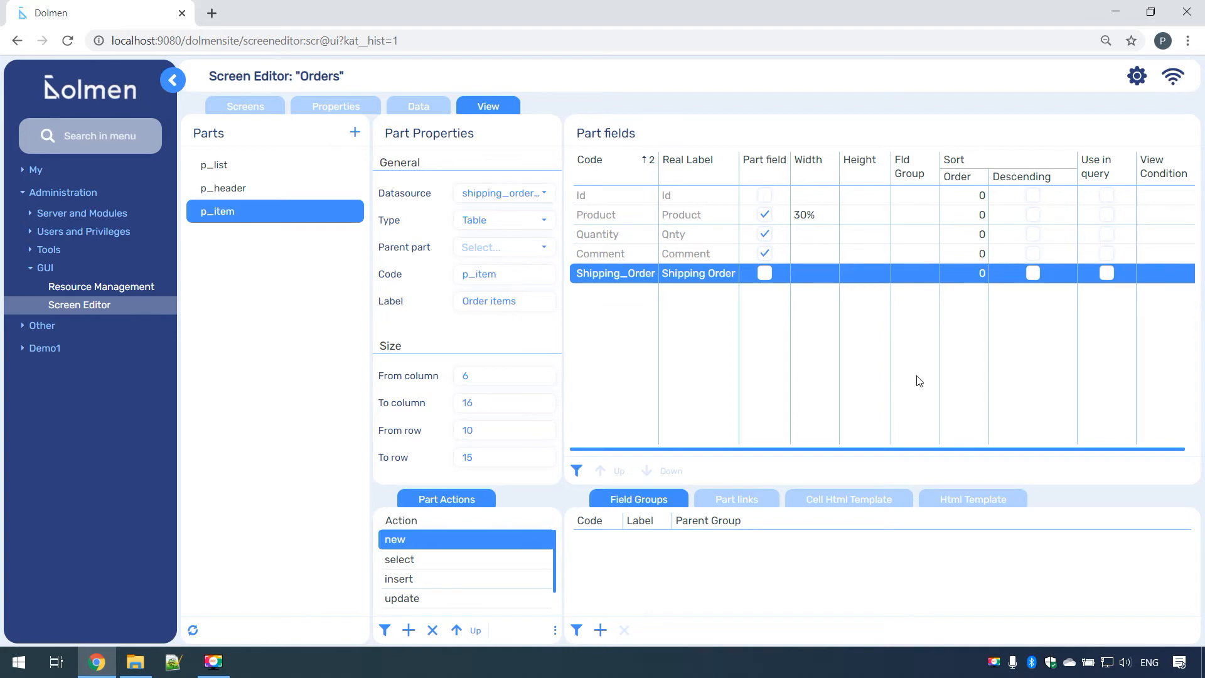
left_click(249, 110)
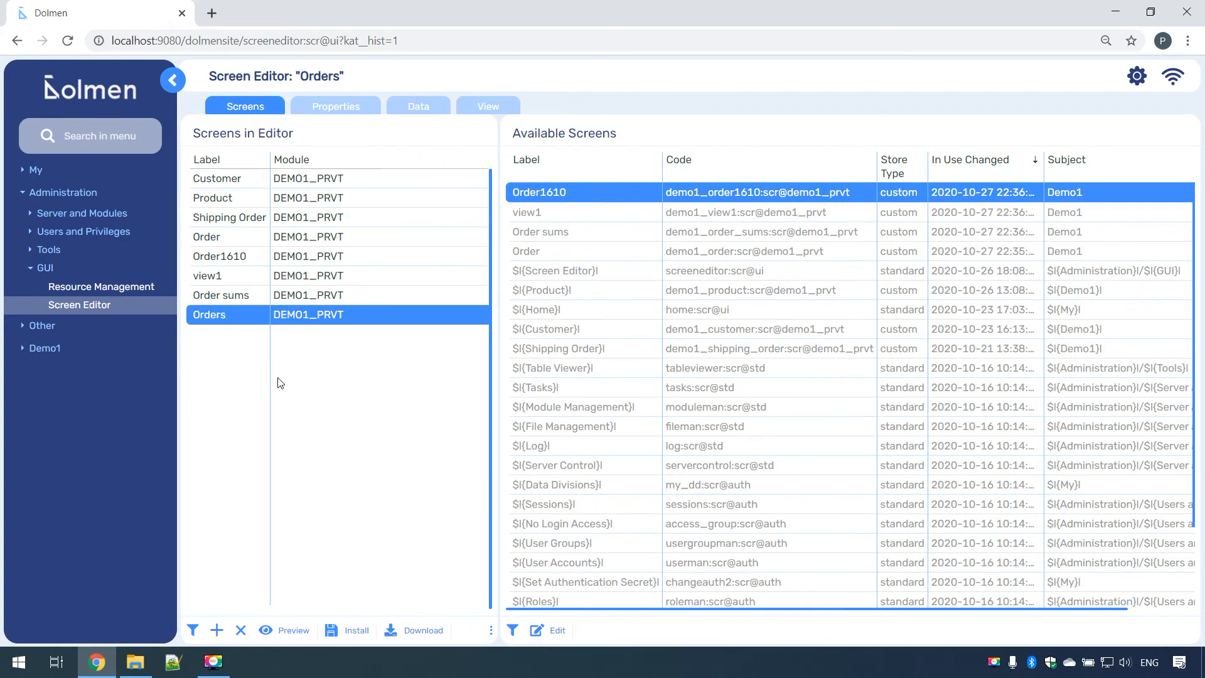
left_click(291, 630)
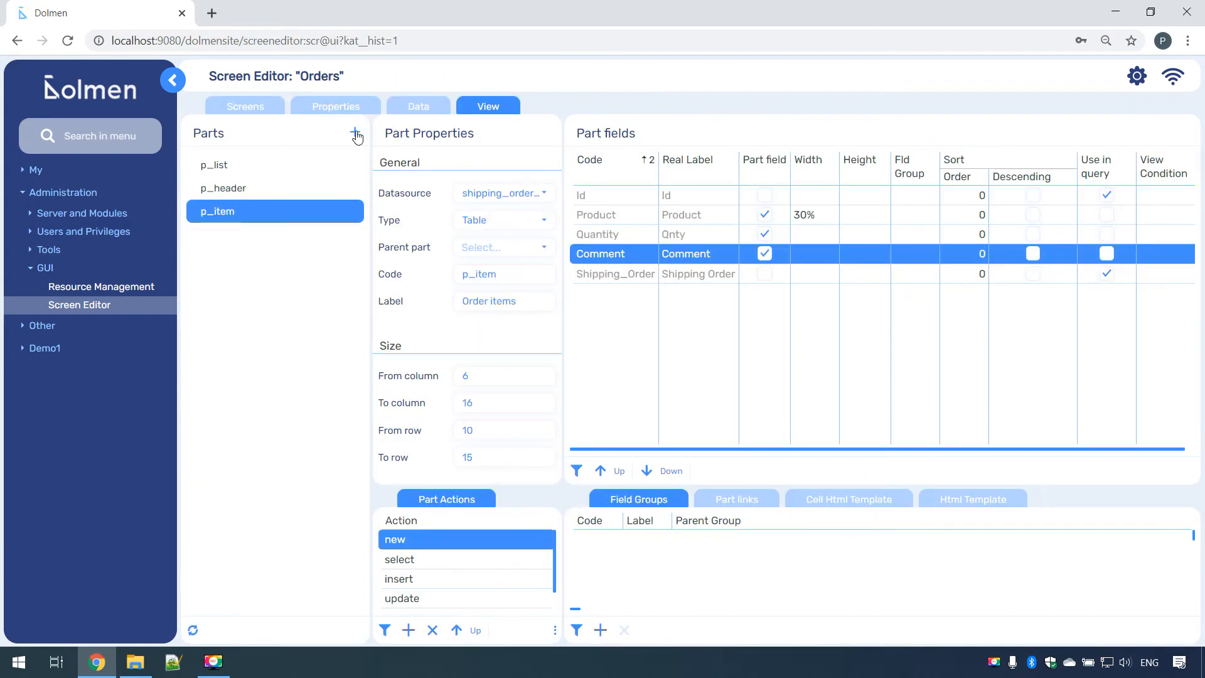
Add a Tabs part with the code t_details, spanning columns 6 to 16 and rows 4 to 9
left_click(355, 133)
type("t")
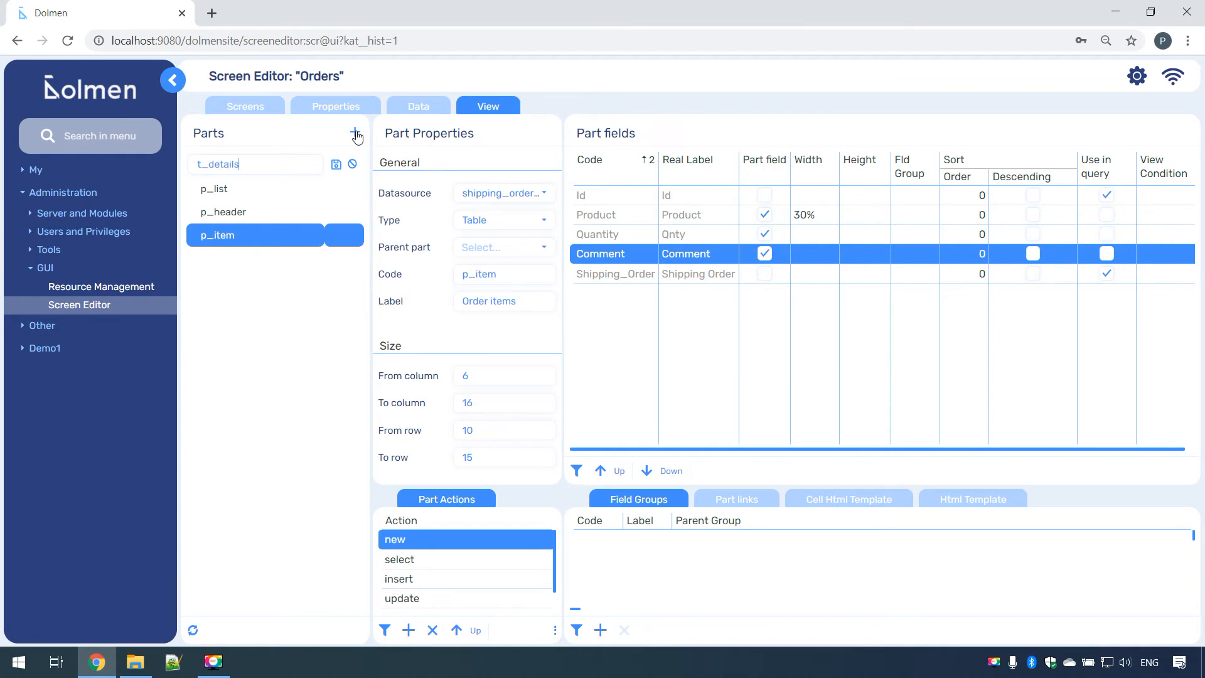
type("_details")
key("Return")
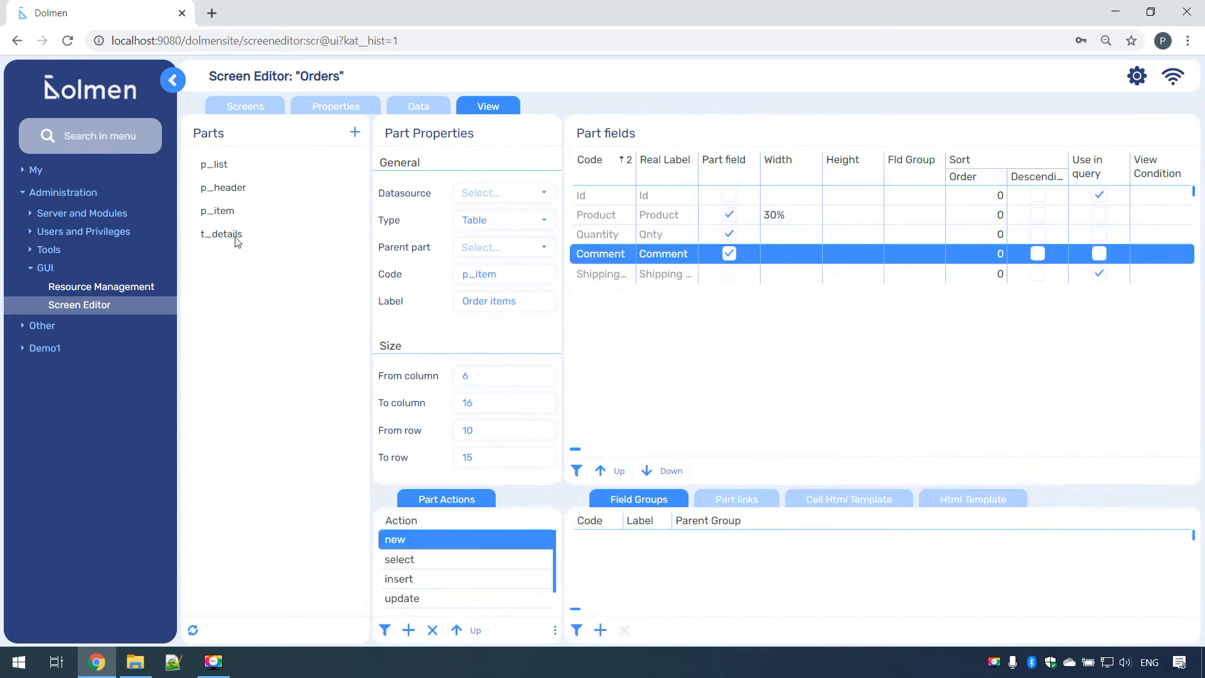
left_click(215, 233)
left_click(509, 224)
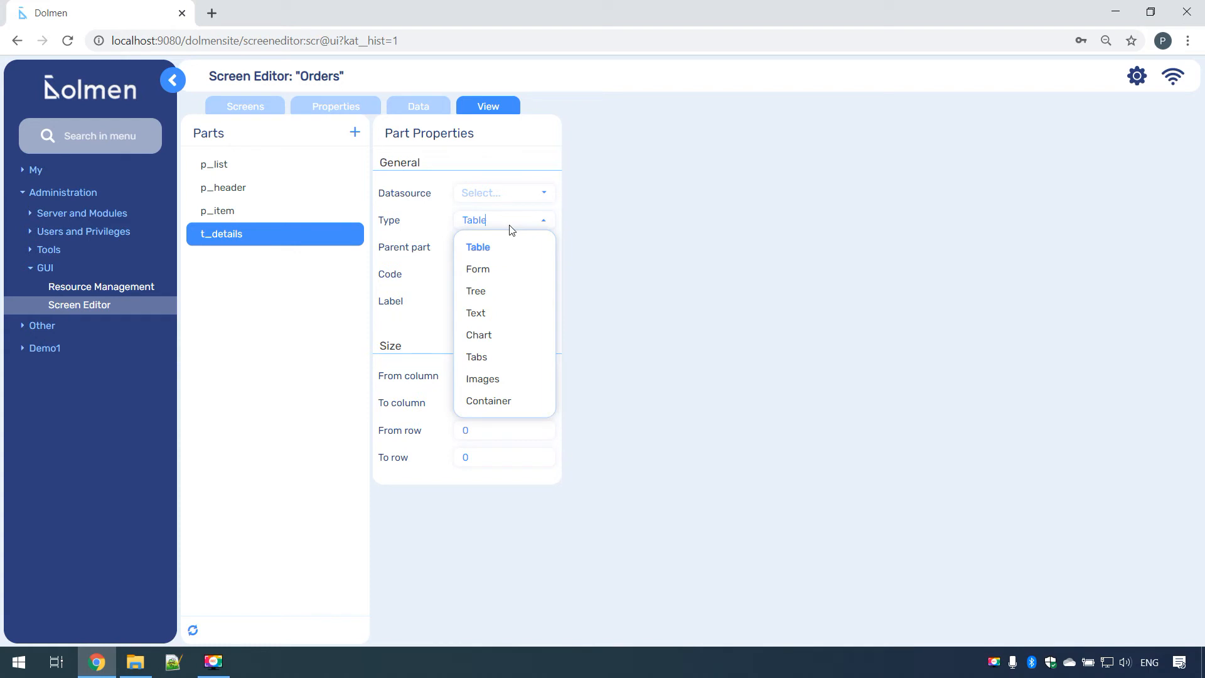
left_click(481, 360)
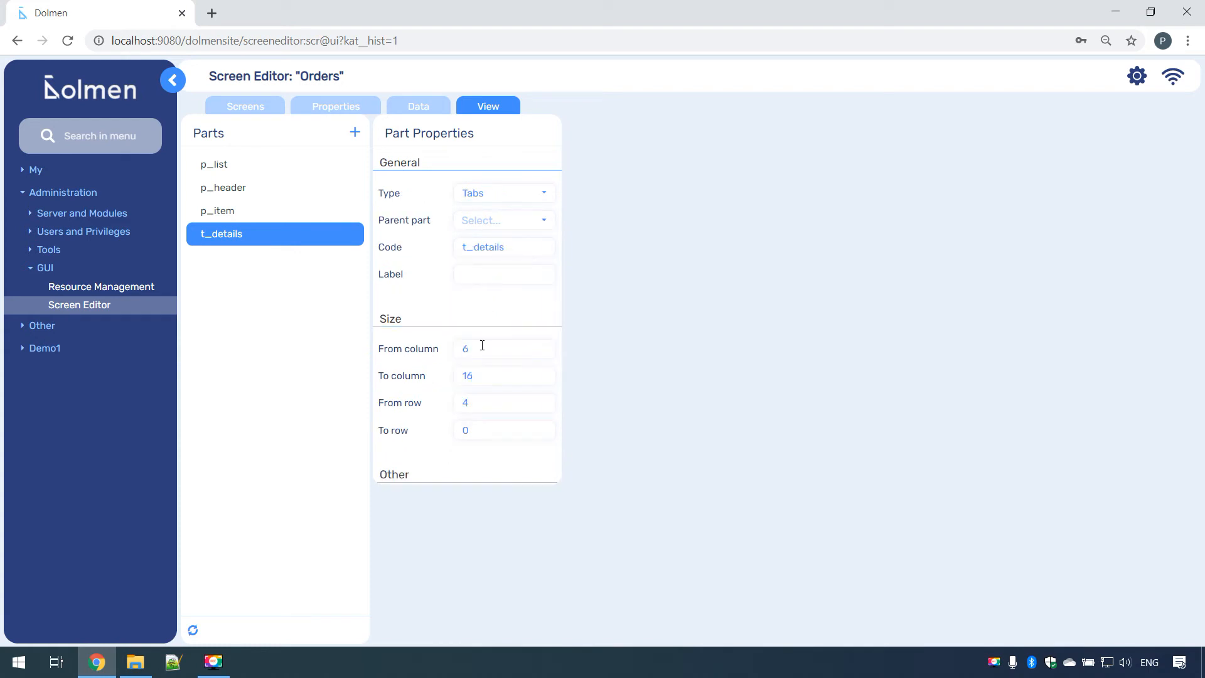
Add a Container part with the code c_summary under t_details
left_click(336, 234)
type("c_summary")
key("Return")
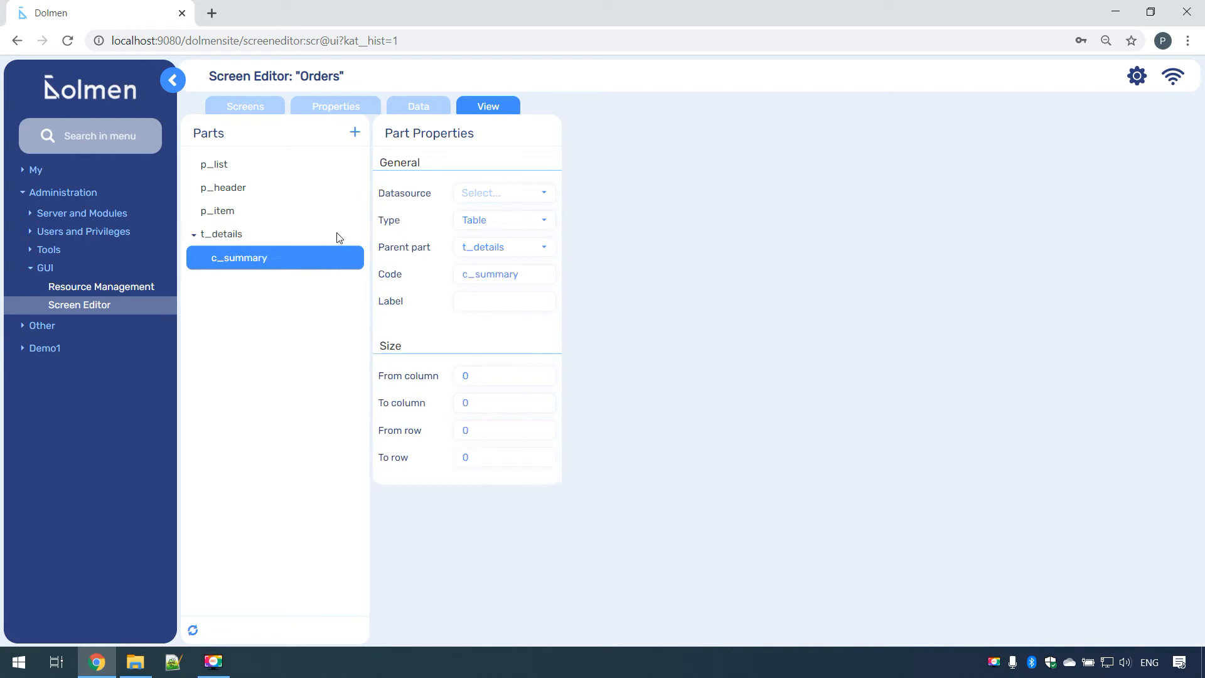
left_click(534, 218)
left_click(495, 398)
Label the c_summary container "Order summary" and size it from column 6 to 16 and from row 4 to 9
left_click(477, 278)
type("Order summary")
key("Tab")
type("6")
key("Tab")
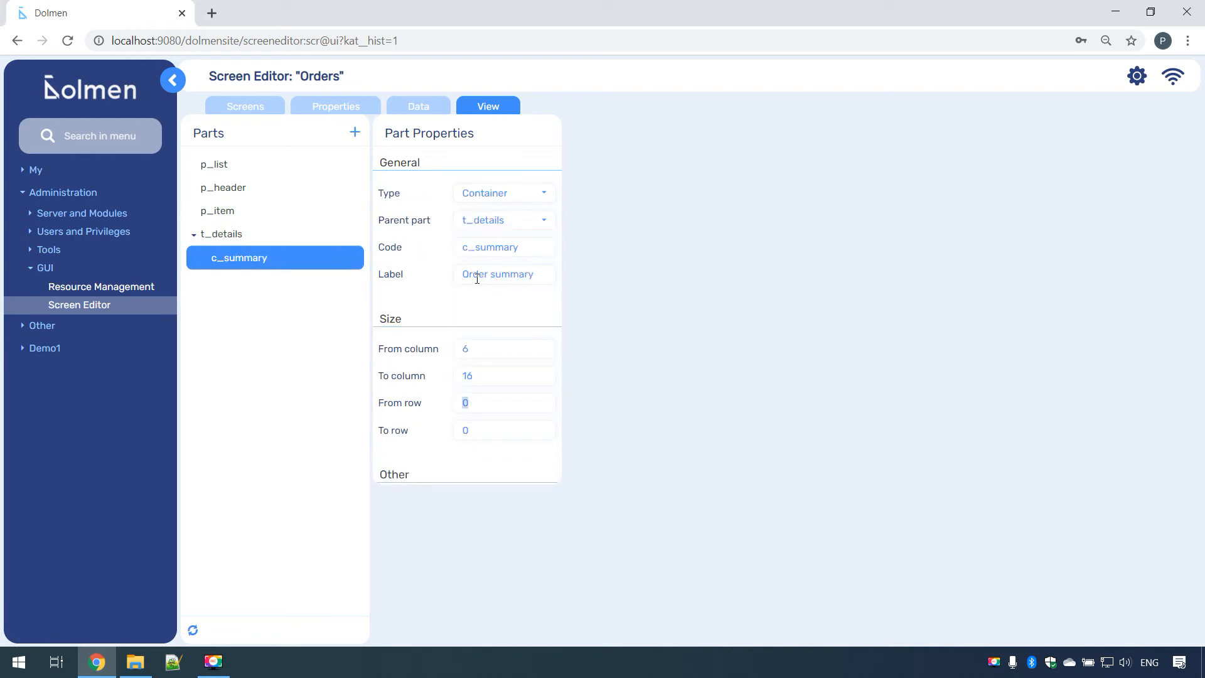
Add a Container part with the code c_customer under t_details
left_click(236, 236)
left_click(335, 234)
type("c_customer")
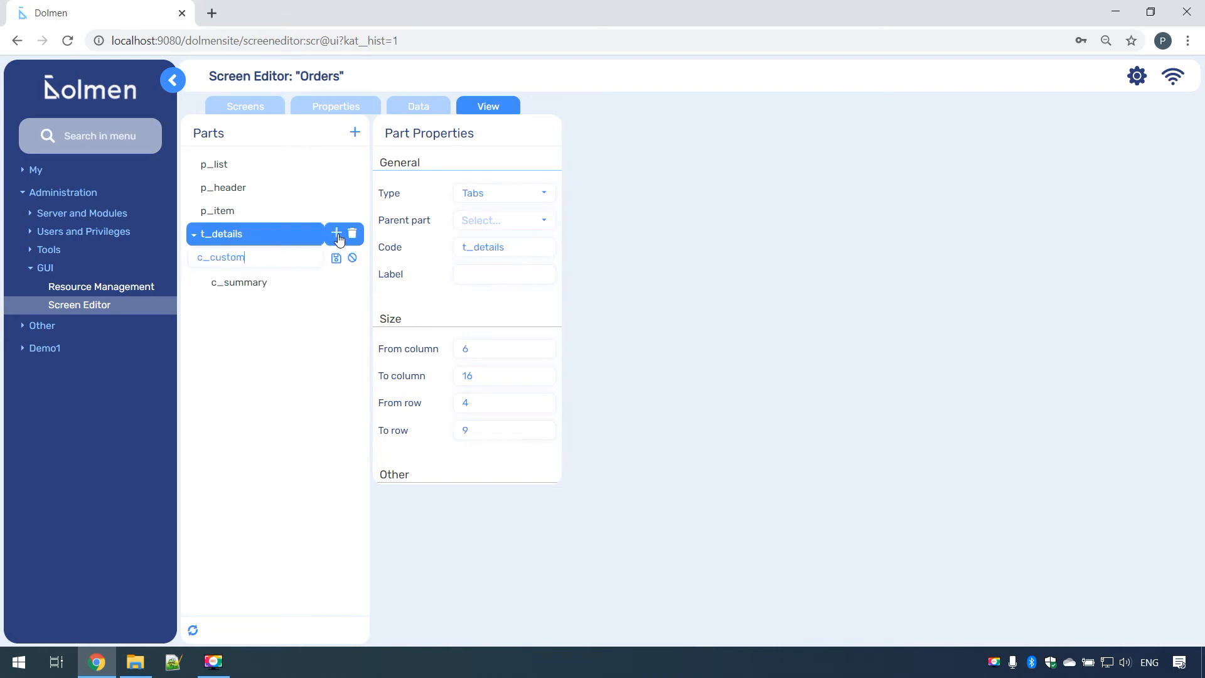
key("Return")
left_click(535, 220)
left_click(514, 402)
Label the c_customer container "Billing" and make it span columns 6 to 16
left_click(482, 273)
type("Billing")
left_click(482, 349)
type("6")
key("Tab")
type("16")
key("Tab")
Add a Container part with the code c_comment under t_details
left_click(338, 236)
left_click(335, 234)
type("c_comment")
key("Return")
left_click(535, 220)
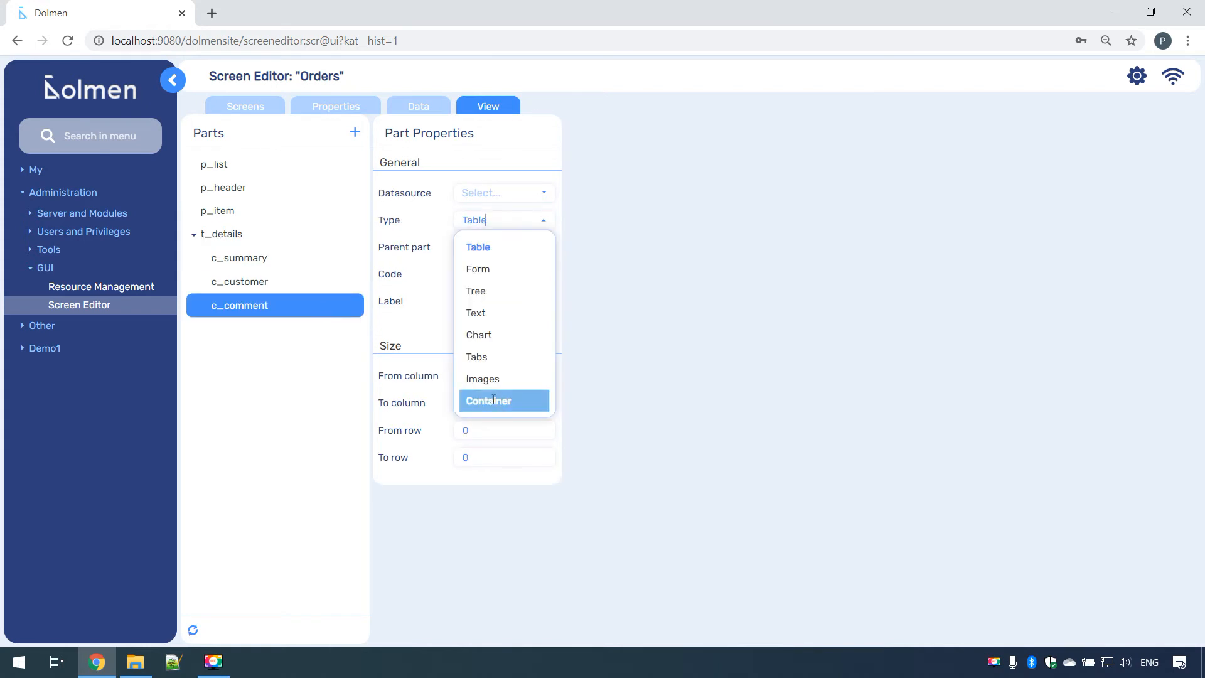
left_click(505, 398)
Label the c_comment container "Comment" and size it from column 6 to 16 and from row 4 to 9
left_click(490, 273)
type("Comment")
key("Tab")
type("6")
key("Tab")
type("16\t4")
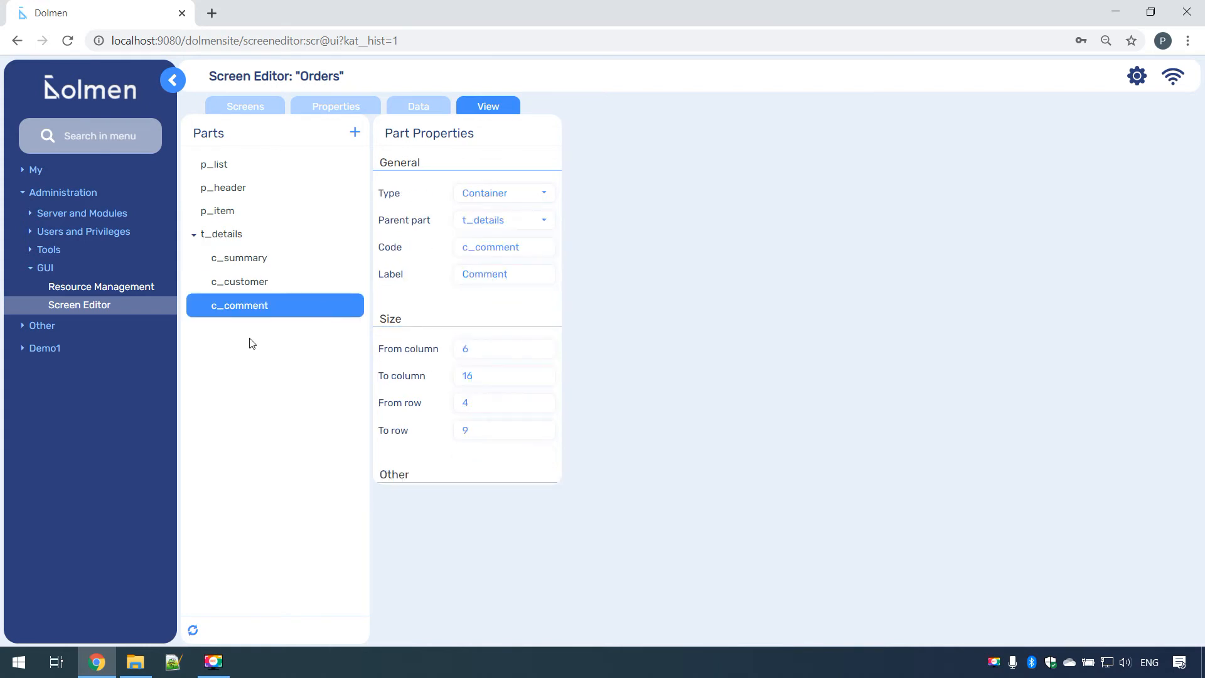
Add a Form part with the code p_summary_1 under c_summary, using the shipping_order datasource
left_click(253, 261)
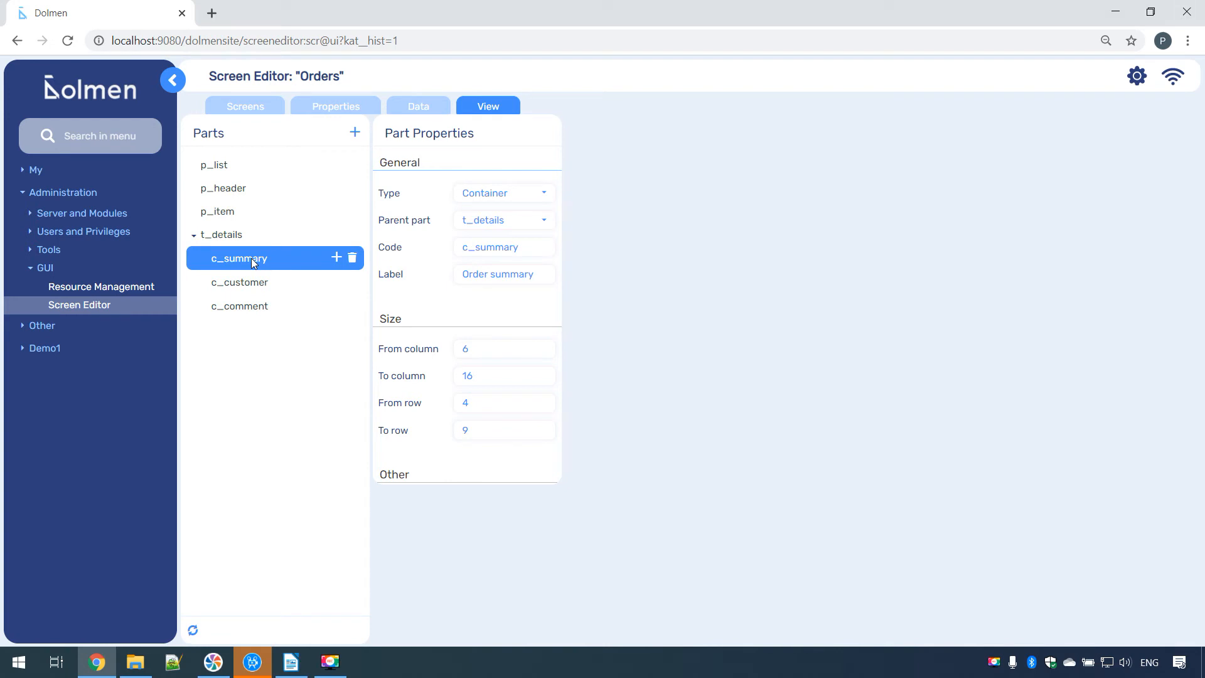
left_click(336, 258)
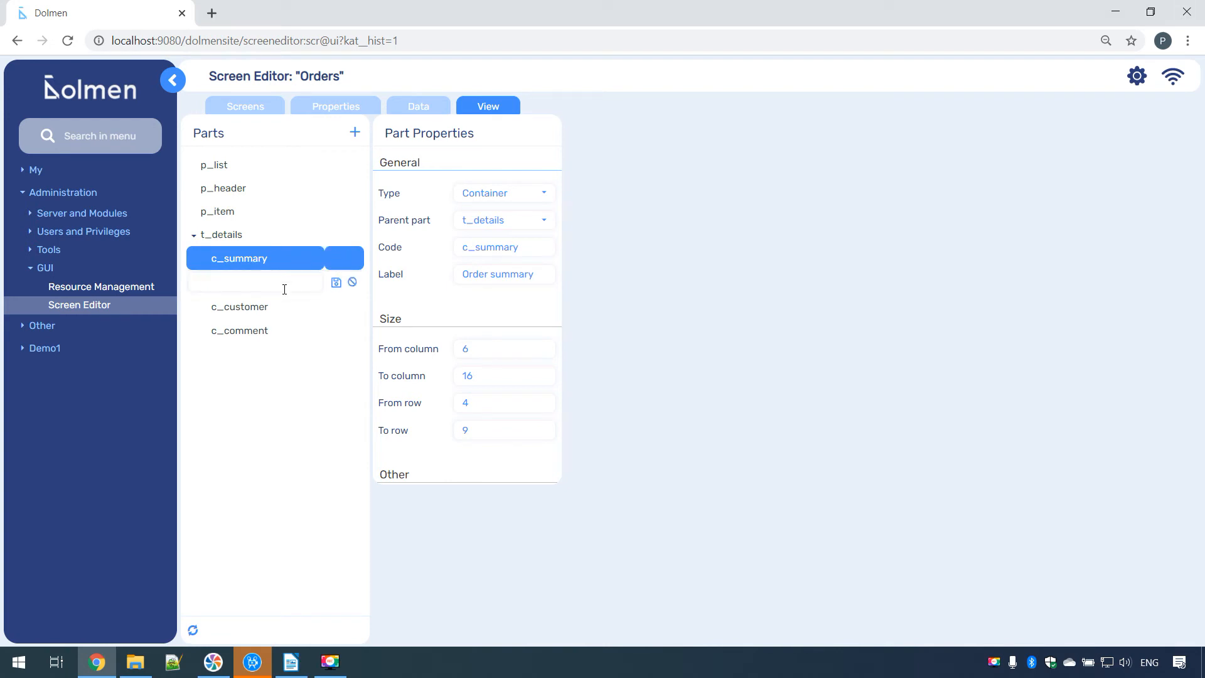
type("p_summary_1")
key("Return")
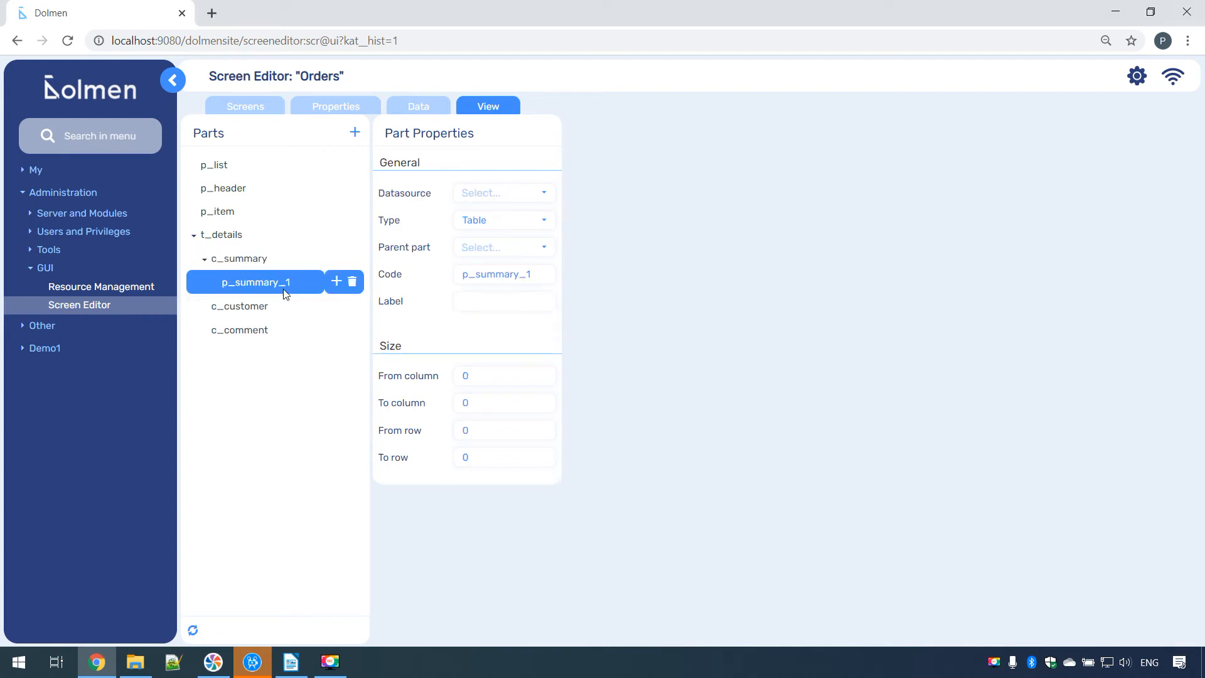
left_click(477, 223)
left_click(483, 266)
left_click(502, 198)
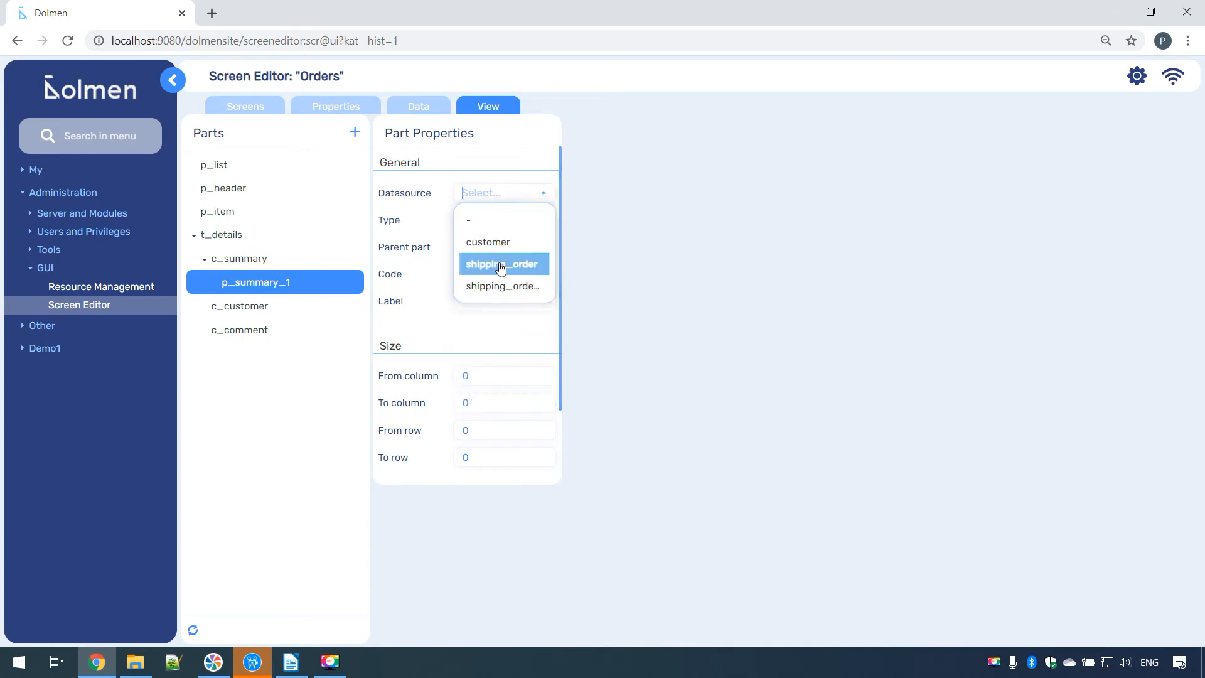
left_click(502, 263)
Size the p_summary_1 form from column 6 to 10 and from row 4 to 9
left_click(405, 376)
type("6")
key("Tab")
type("10")
key("Tab")
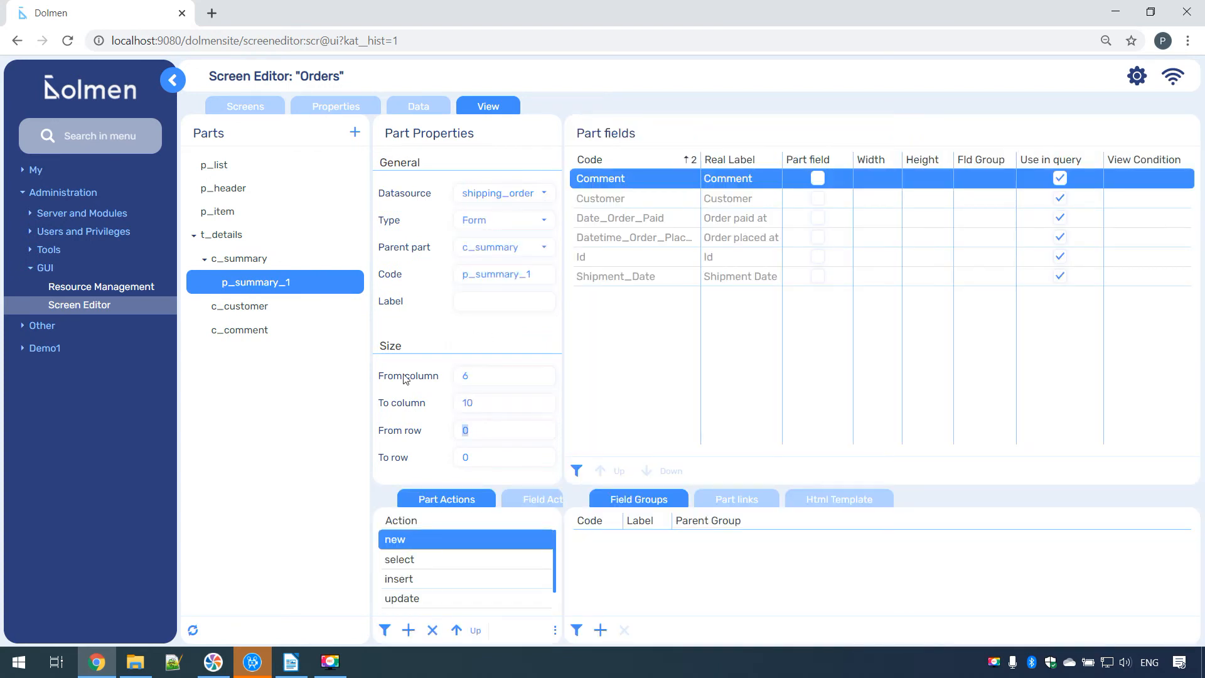
type("9")
Remove all actions except select and update from p_summary_1 and include Customer as its part field
left_click(432, 630)
left_click(573, 377)
left_click(462, 554)
left_click(433, 630)
left_click(578, 379)
left_click(415, 578)
left_click(433, 630)
left_click(581, 383)
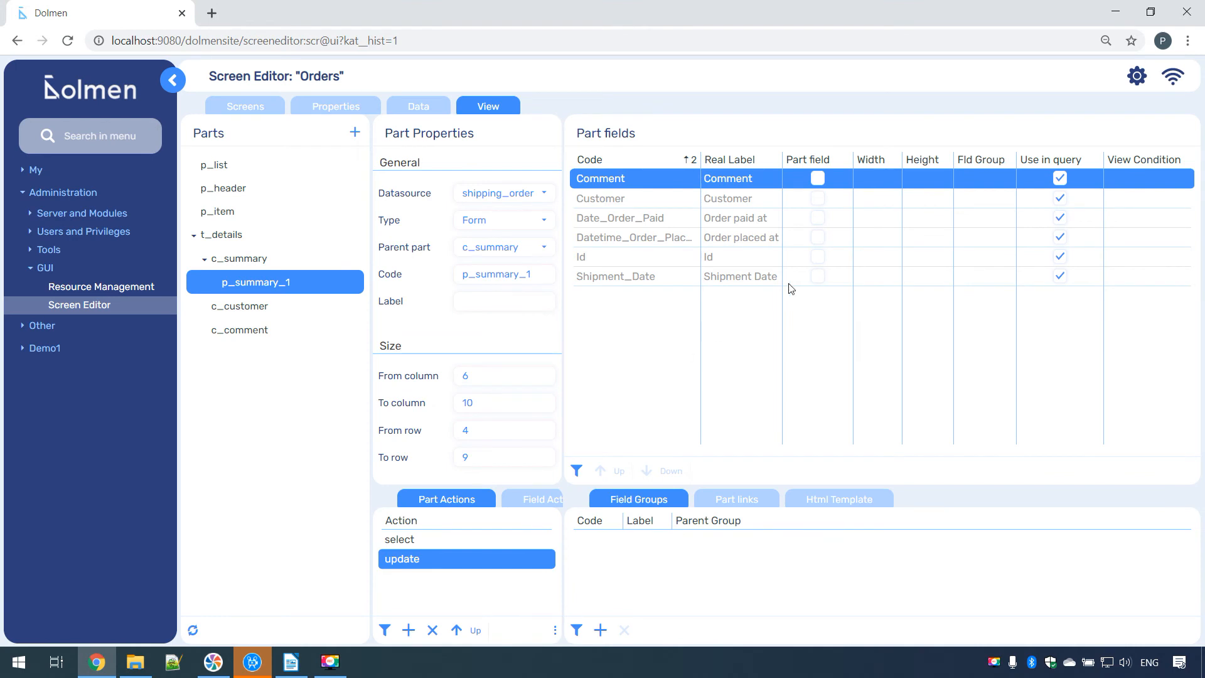
left_click(820, 198)
left_click(822, 199)
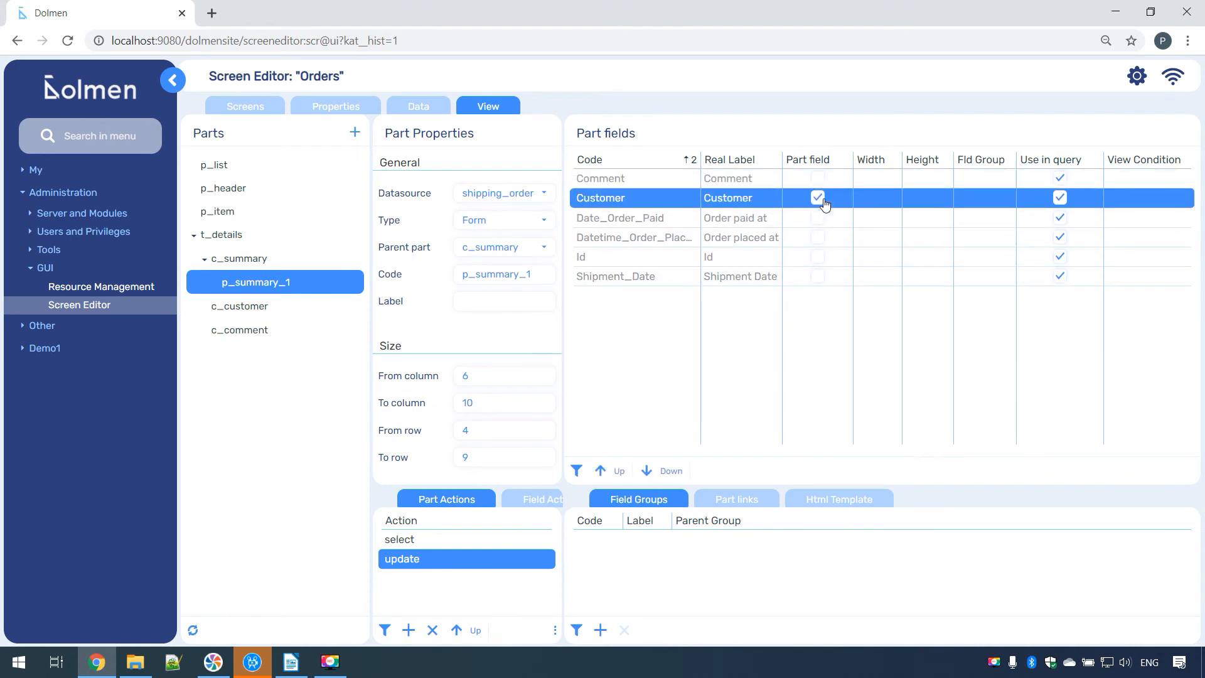
Add a Form part with the code p_summary_2 under c_summary, using the shipping_order datasource
left_click(243, 259)
left_click(325, 258)
type("p_summary")
key("Return")
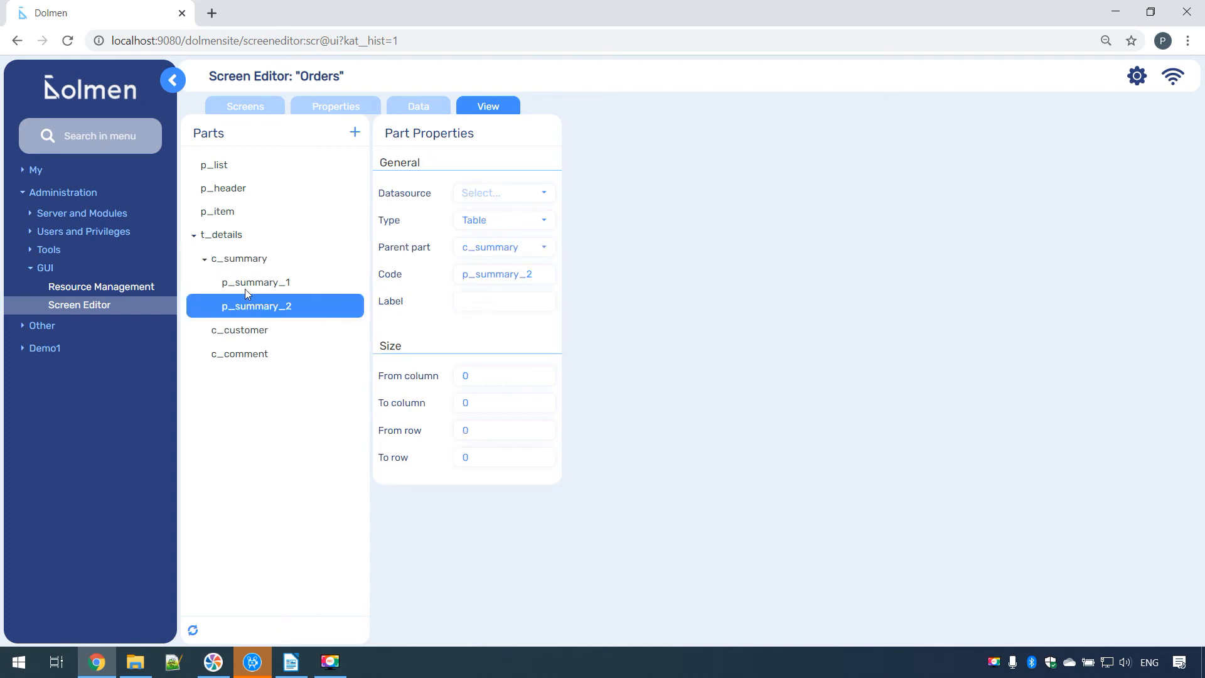
left_click(513, 221)
left_click(491, 266)
left_click(502, 193)
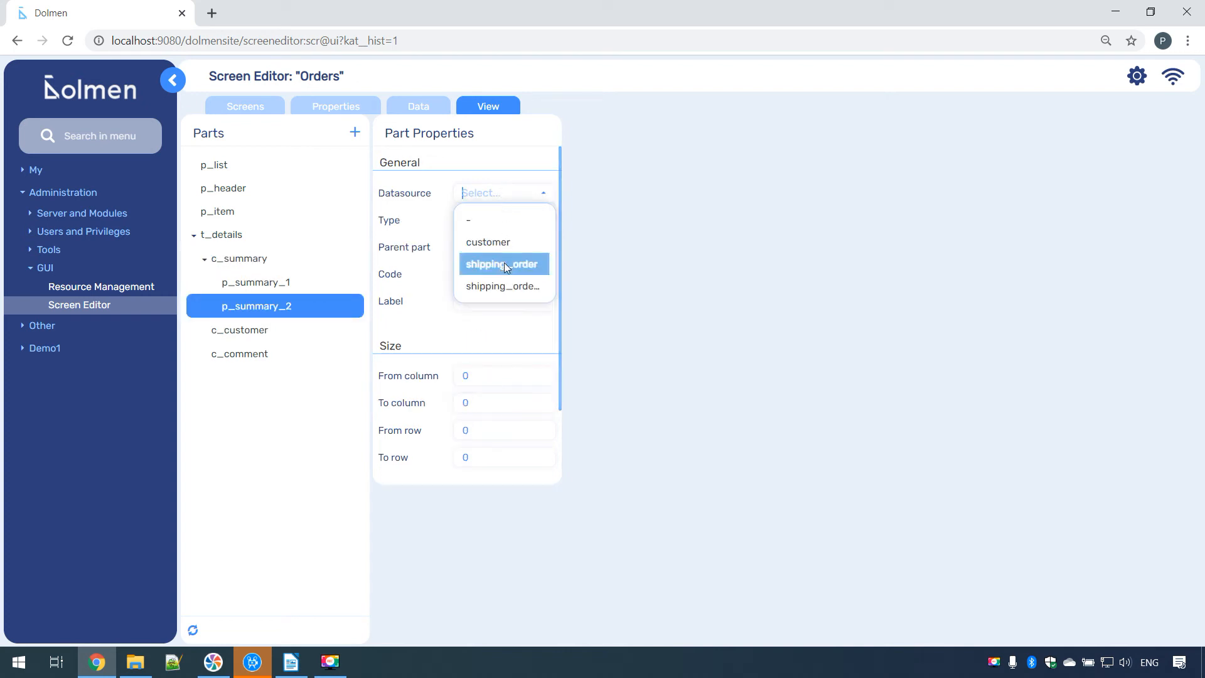
left_click(503, 262)
Size the p_summary_2 form from column 11 to 16 and from row 4 to 9
left_click(463, 376)
type("11")
key("Tab")
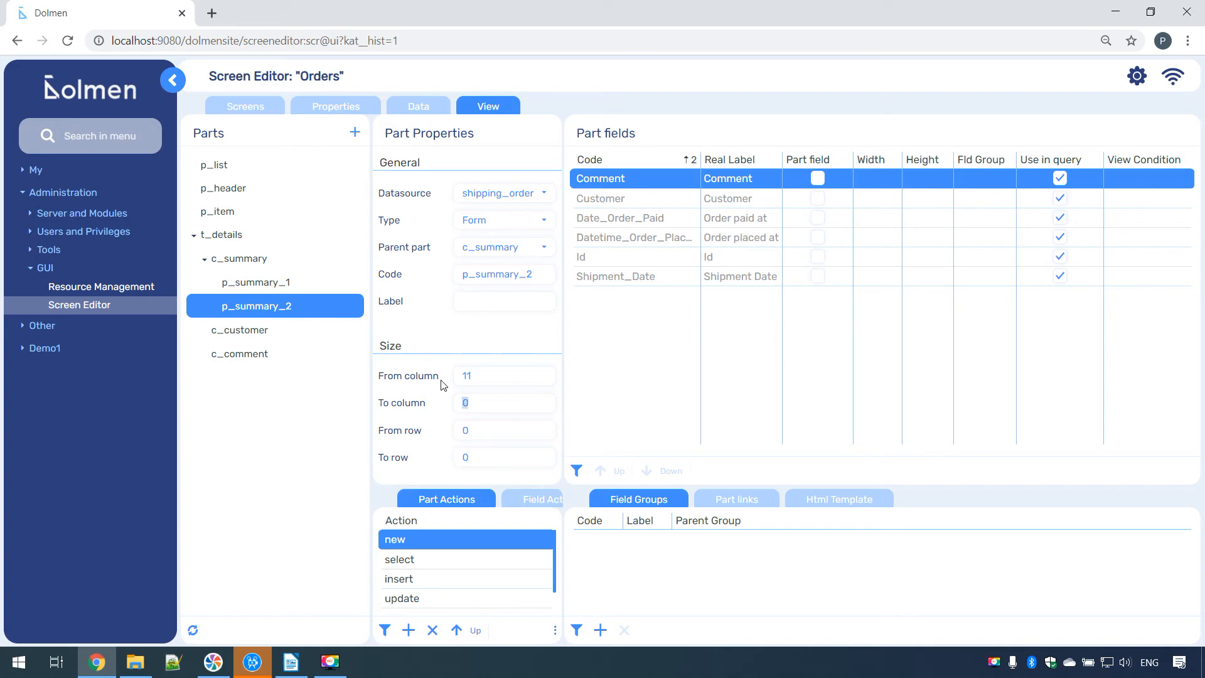
type("4")
key("Tab")
type("9")
Remove all part actions except select and update from p_summary_2
left_click(432, 629)
left_click(411, 558)
left_click(432, 630)
left_click(576, 376)
left_click(400, 579)
left_click(432, 630)
left_click(575, 376)
Include Date_Order_Paid, Datetime_Order_Placed and Shipment_Date as part fields, and move Shipment_Date up to just below Comment
left_click(817, 218)
left_click(817, 237)
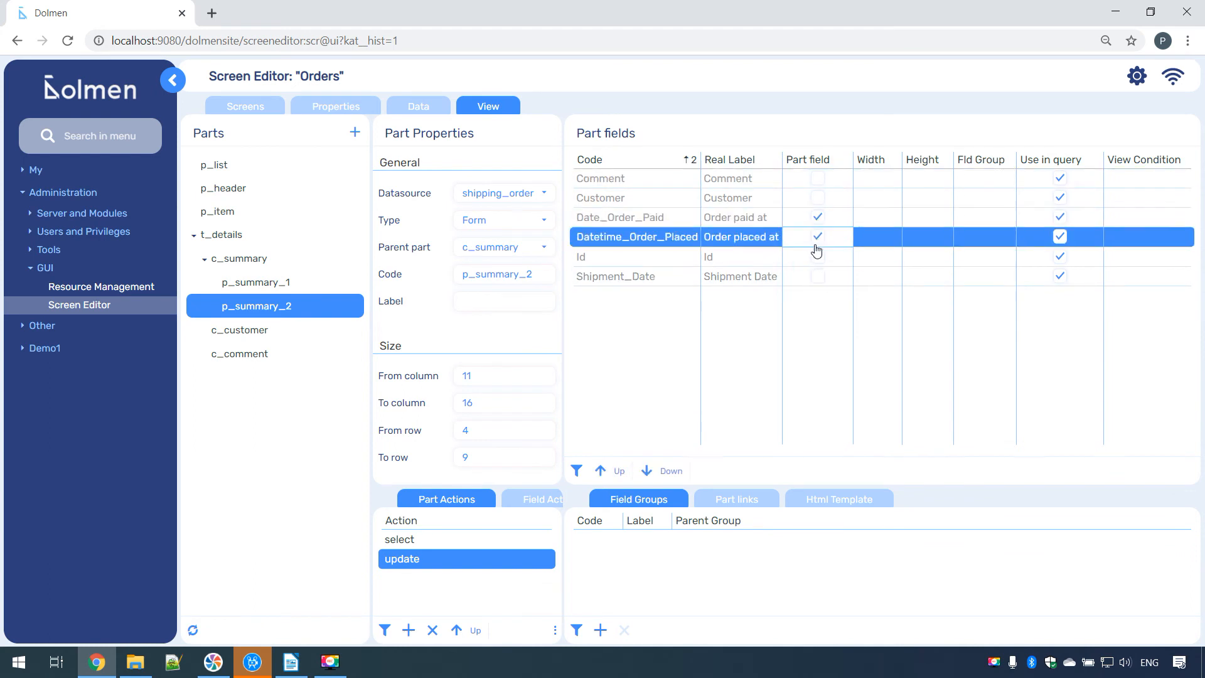
left_click(817, 276)
left_click(604, 471)
left_click(604, 471)
left_click(603, 471)
left_click(603, 471)
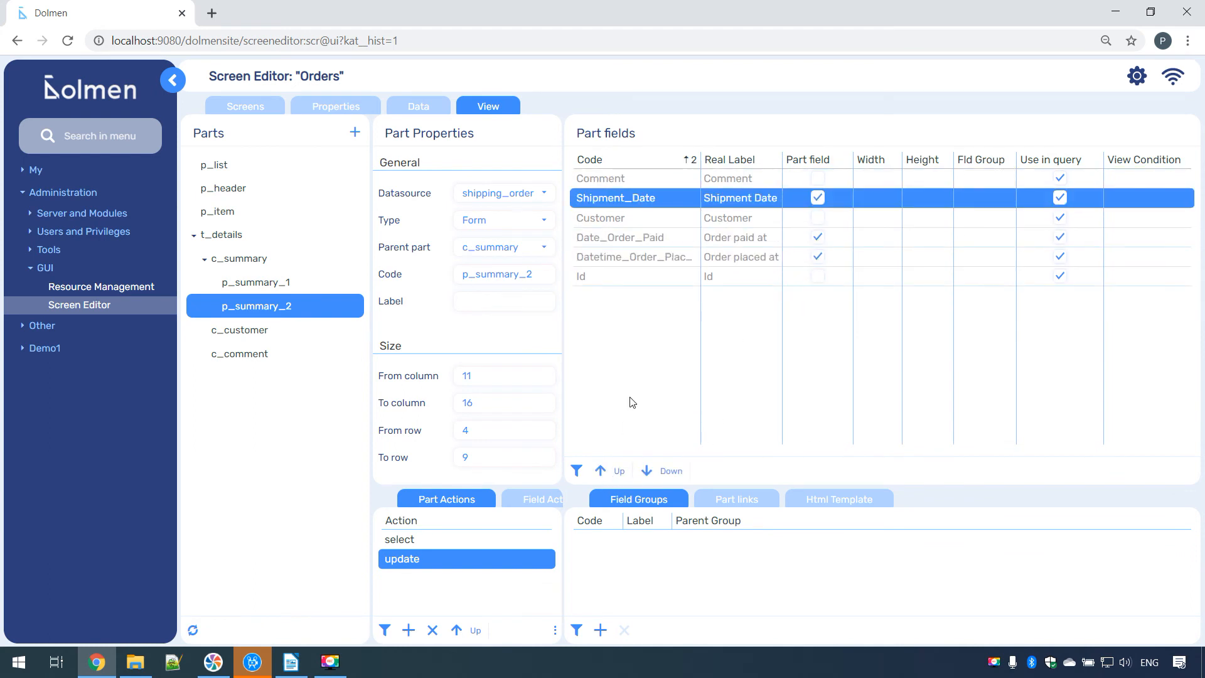
Add a Form part with the code p_customer_1 under c_customer, using the customer datasource
left_click(234, 330)
left_click(336, 330)
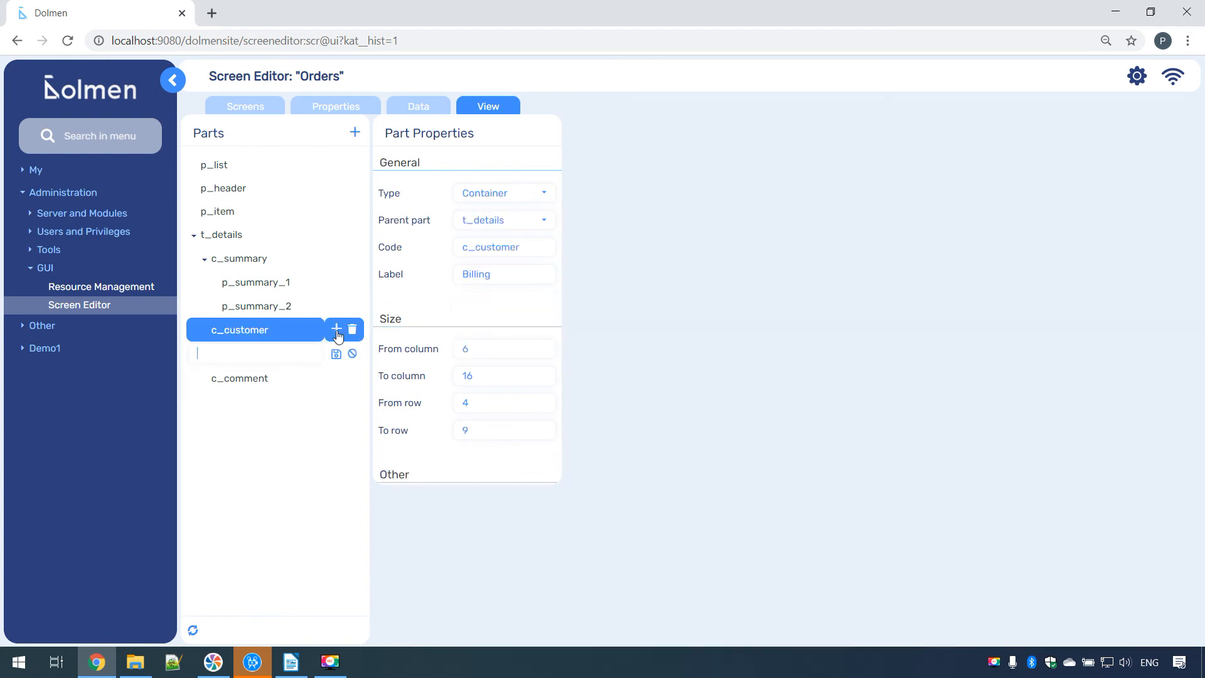
left_click(276, 351)
type("p_customer_1")
key("Return")
left_click(495, 213)
left_click(481, 267)
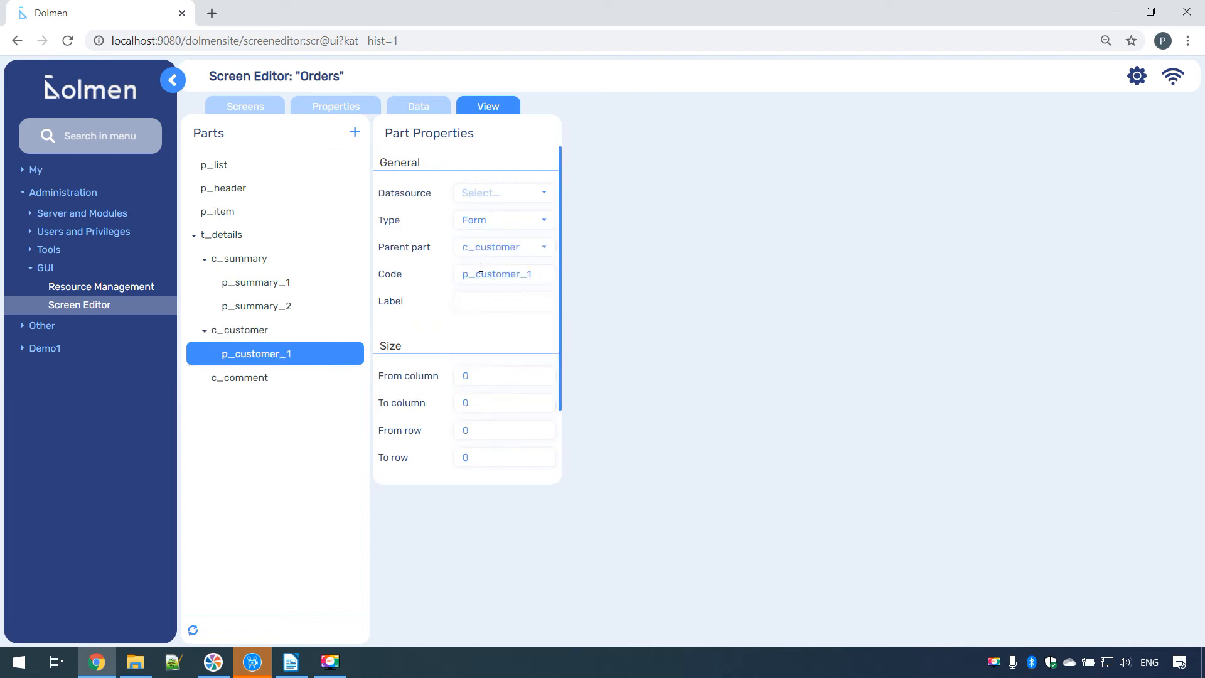
left_click(501, 192)
left_click(494, 239)
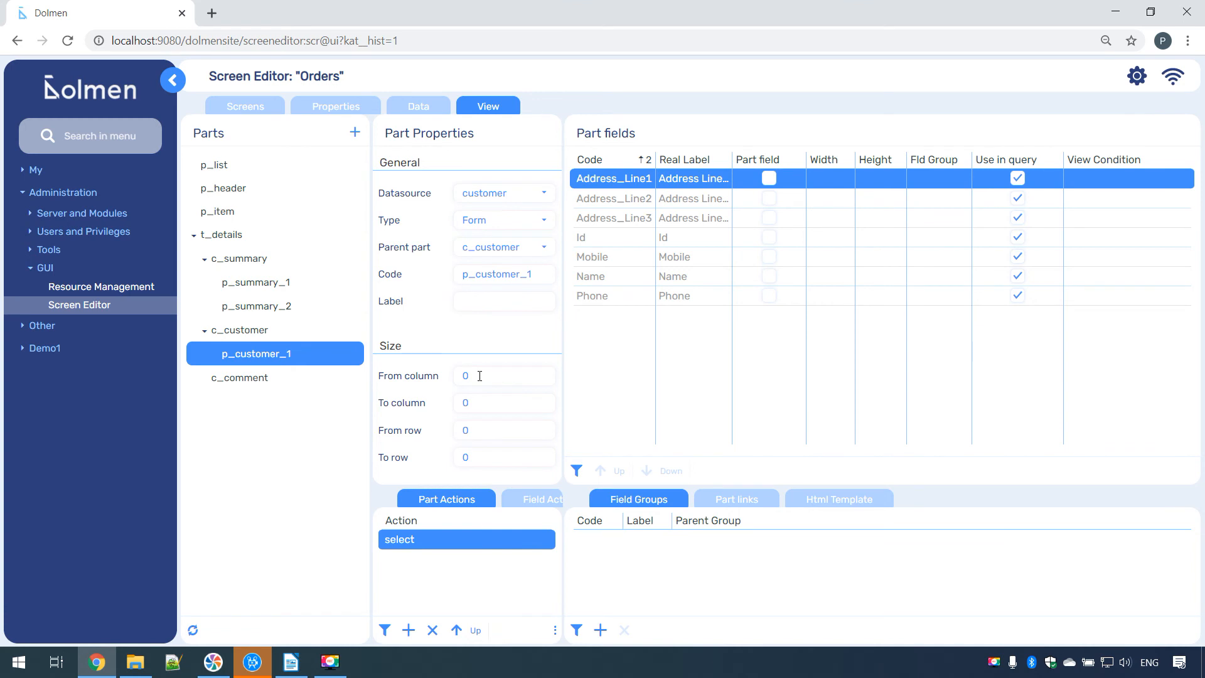
Size the p_customer_1 form from column 6 to 10 and from row 4 to 9
left_click(480, 376)
key("Tab")
type("10")
key("Tab")
type("4")
key("Tab")
type("9")
Include Name, Phone and Mobile as part fields of p_customer_1 and move Mobile below Phone
left_click(768, 276)
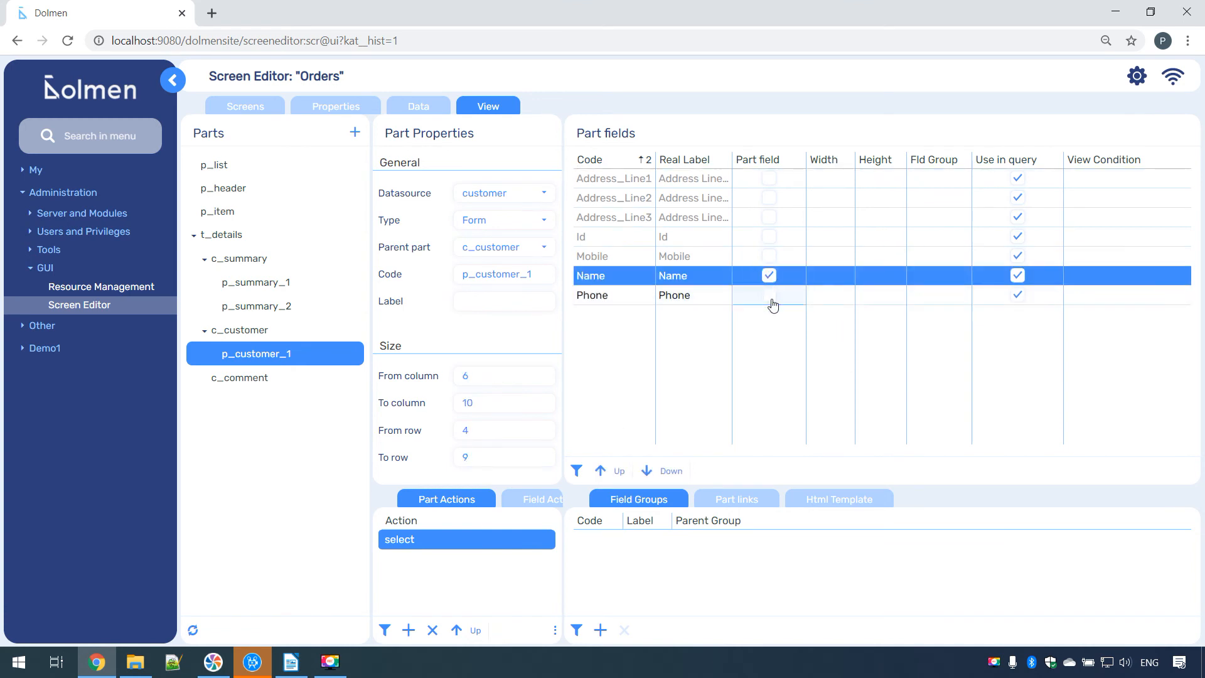
left_click(768, 295)
left_click(769, 256)
left_click(652, 472)
left_click(653, 472)
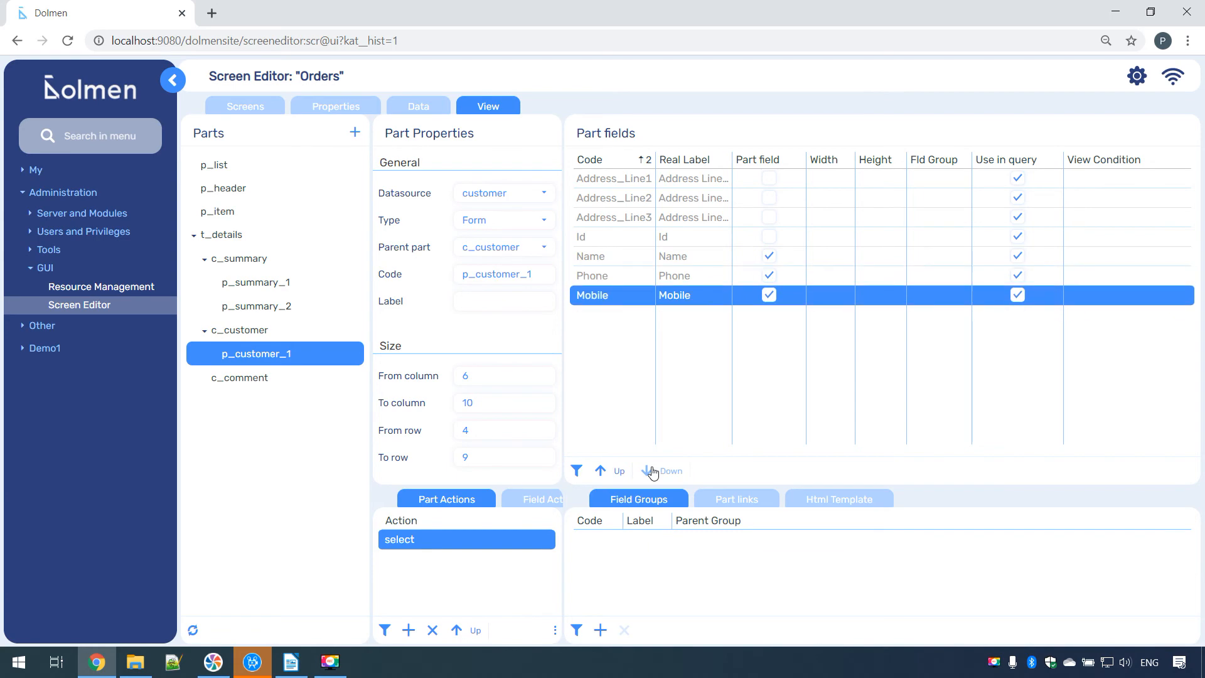
Add two field groups to p_customer_1: fg_c labelled "Customer" and fg_p labelled "Contacts"
left_click(600, 630)
type("g")
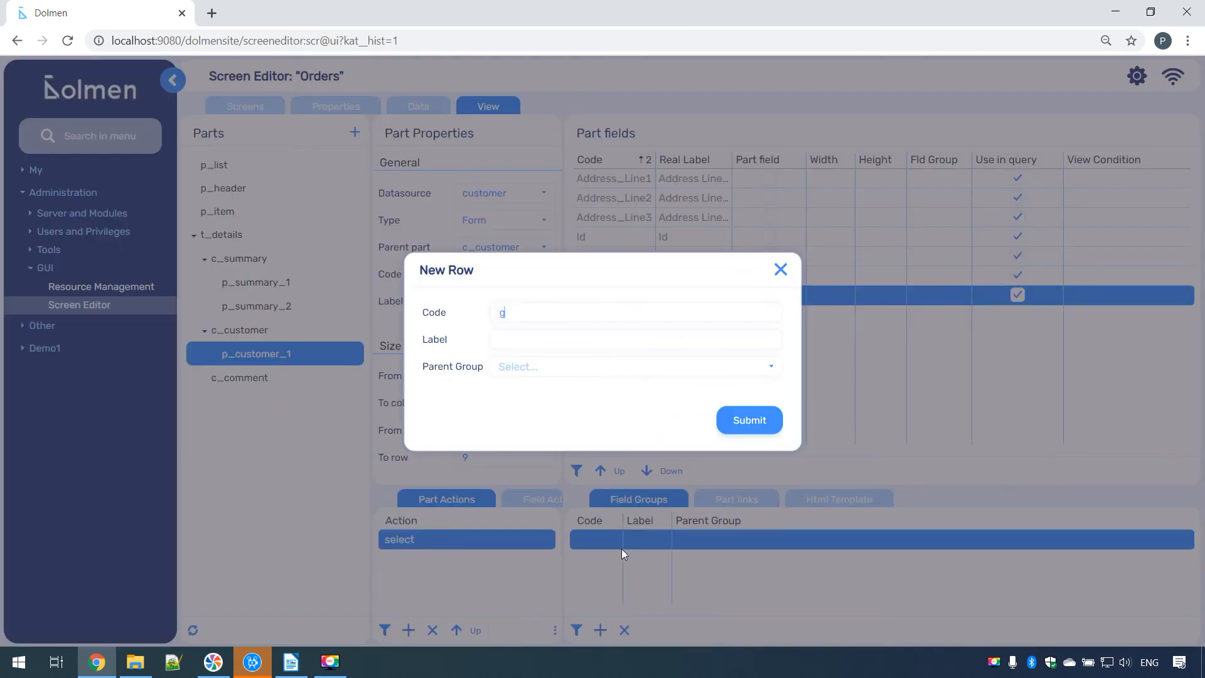
type("_c")
key("Tab")
type("Customer")
key("Return")
type("Contacts")
key("Return")
Assign the Name field to group fg_c and the Phone and Mobile fields to group fg_p
left_click(936, 255)
left_click(936, 256)
left_click(937, 306)
left_click(938, 276)
left_click(938, 276)
left_click(930, 347)
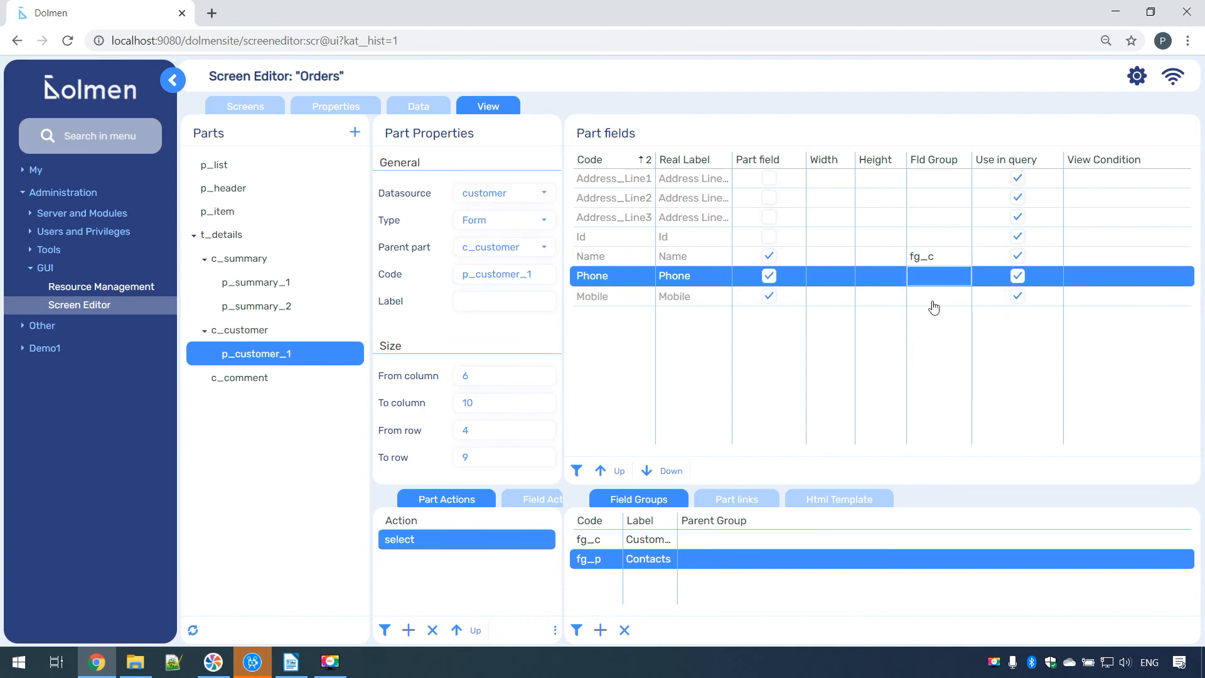
left_click(941, 299)
left_click(941, 305)
left_click(930, 367)
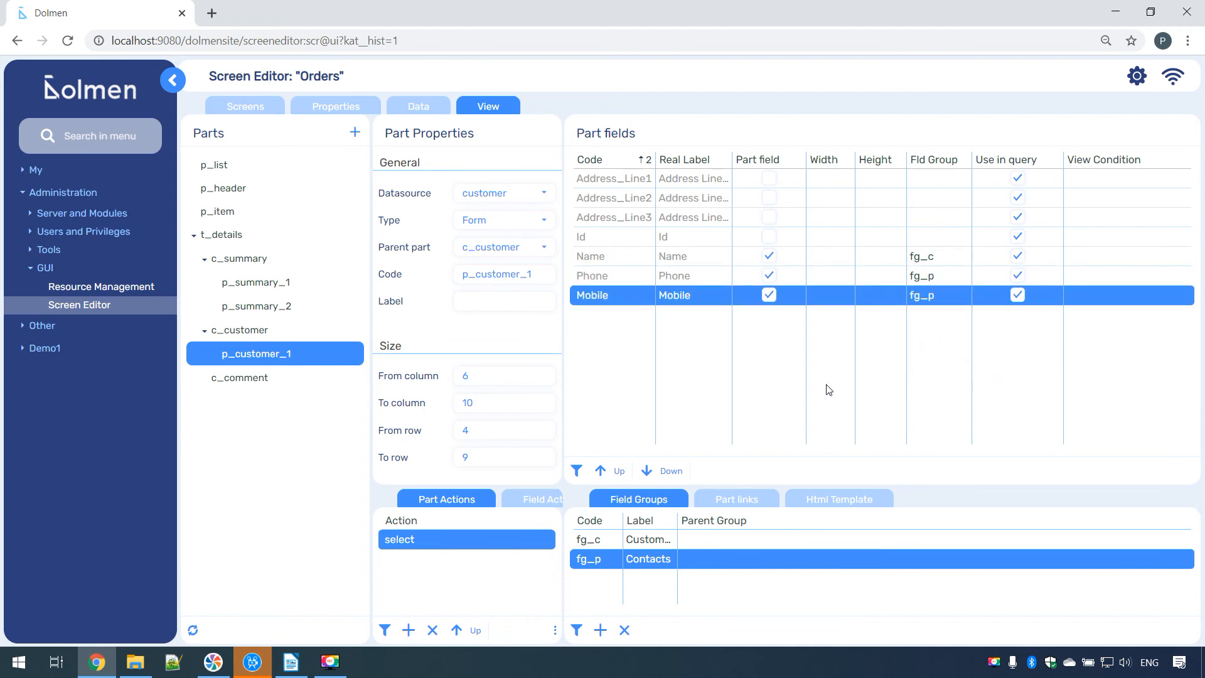
Add a Form part with the code p_customer_2 under c_customer, using the customer datasource
left_click(238, 330)
left_click(337, 329)
type("p_customer_2")
key("Return")
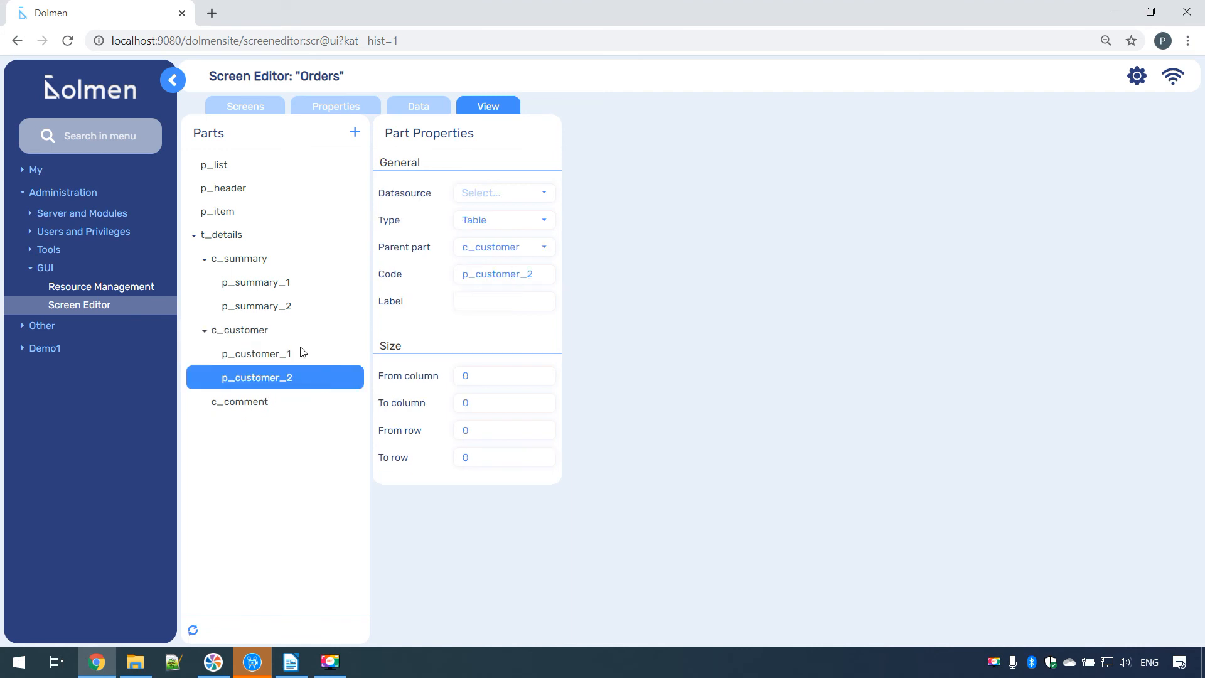
left_click(504, 220)
left_click(502, 266)
left_click(495, 193)
left_click(492, 239)
Size the p_customer_2 form from column 11 to 16 and from row 4 to 9
key("Tab")
type("4")
key("Tab")
type("9")
Include Address_Line1, Address_Line2 and Address_Line3 as part fields of p_customer_2
left_click(769, 178)
left_click(769, 198)
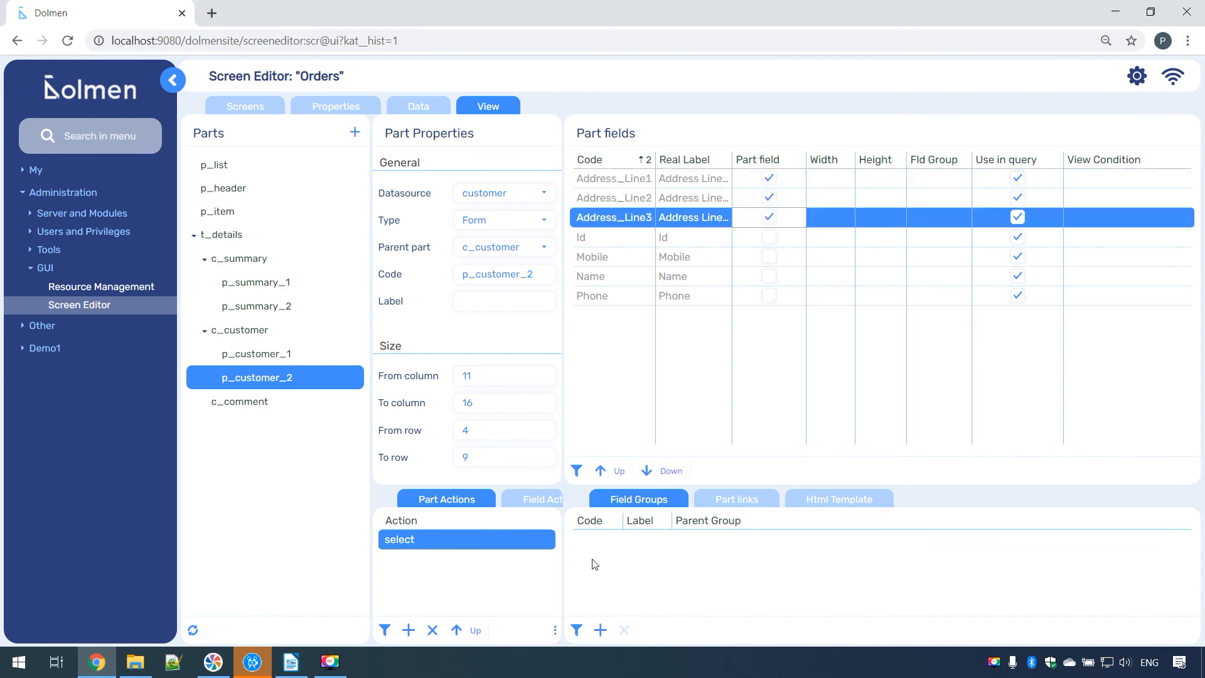
left_click(768, 218)
Add a field group with the code fg_a and the label "Address" to p_customer_2
type("fg_a")
key("Tab")
type("Address")
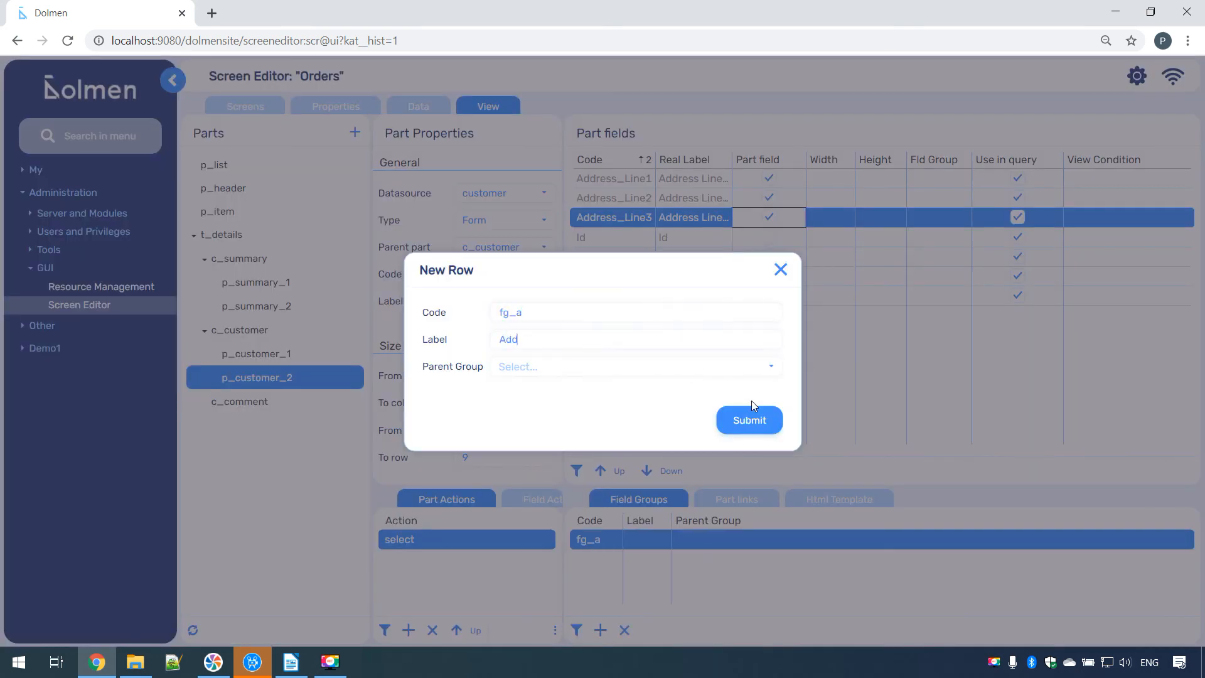
left_click(751, 411)
Assign the three address line fields of p_customer_2 to the field group fg_a
left_click(939, 178)
left_click(964, 207)
left_click(946, 253)
left_click(937, 197)
left_click(931, 247)
left_click(957, 220)
left_click(945, 274)
left_click(828, 350)
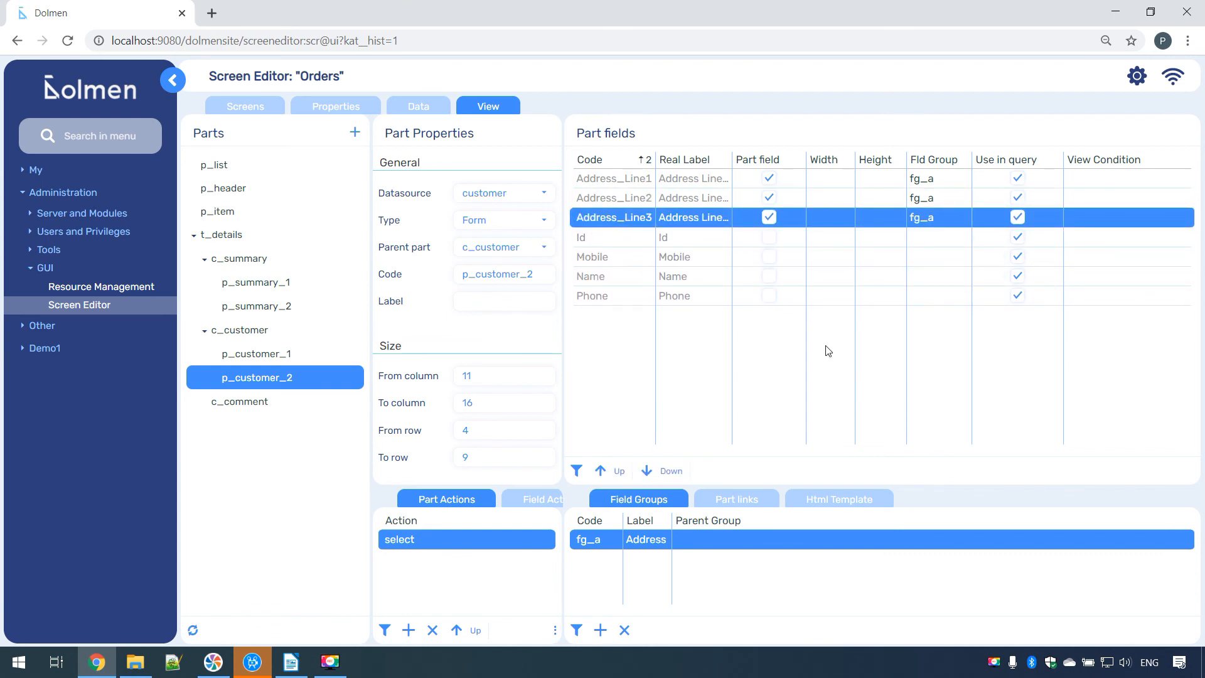
Add a Text part p_order_comment under c_comment with the shipping_order datasource, spanning columns 6 to 16 and rows 4 to 9
left_click(252, 404)
left_click(336, 401)
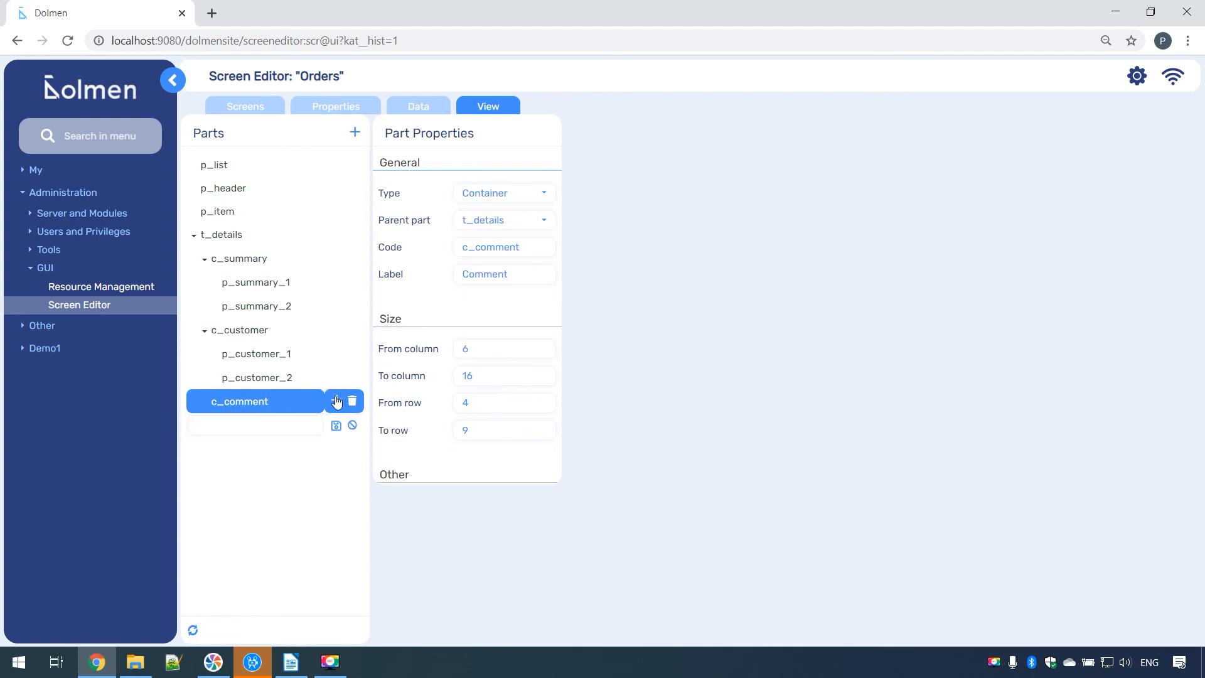
type("p_order_comment")
key("Return")
left_click(502, 221)
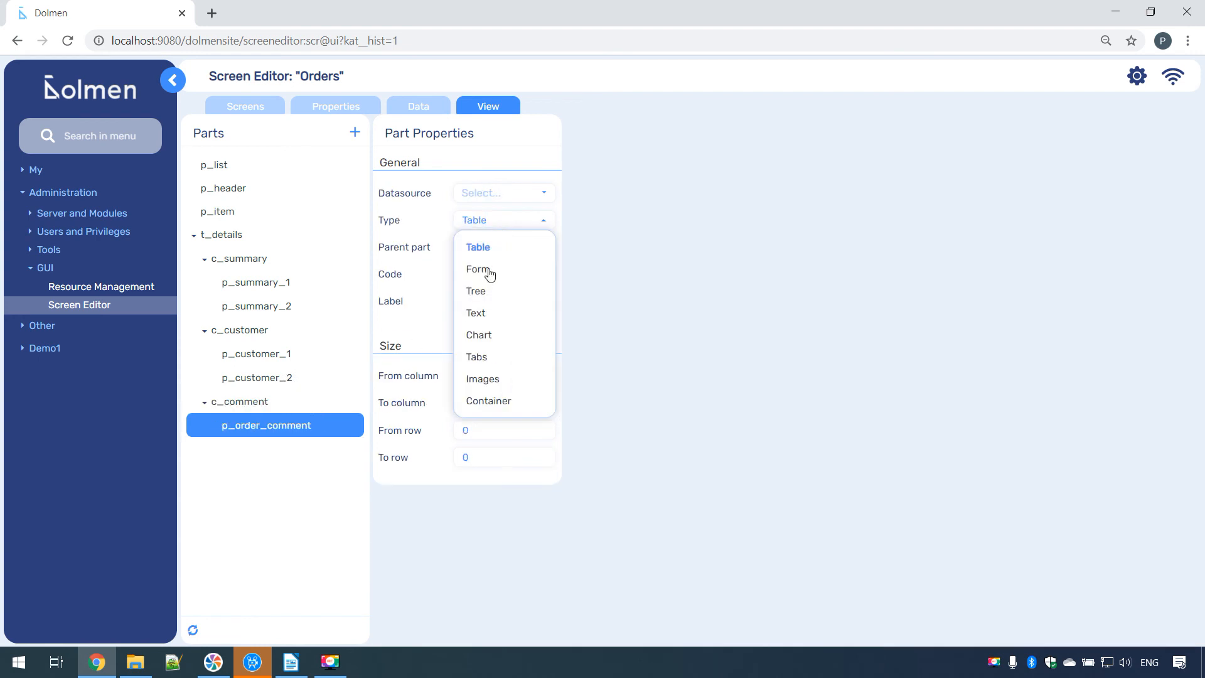
left_click(483, 313)
left_click(499, 195)
left_click(499, 270)
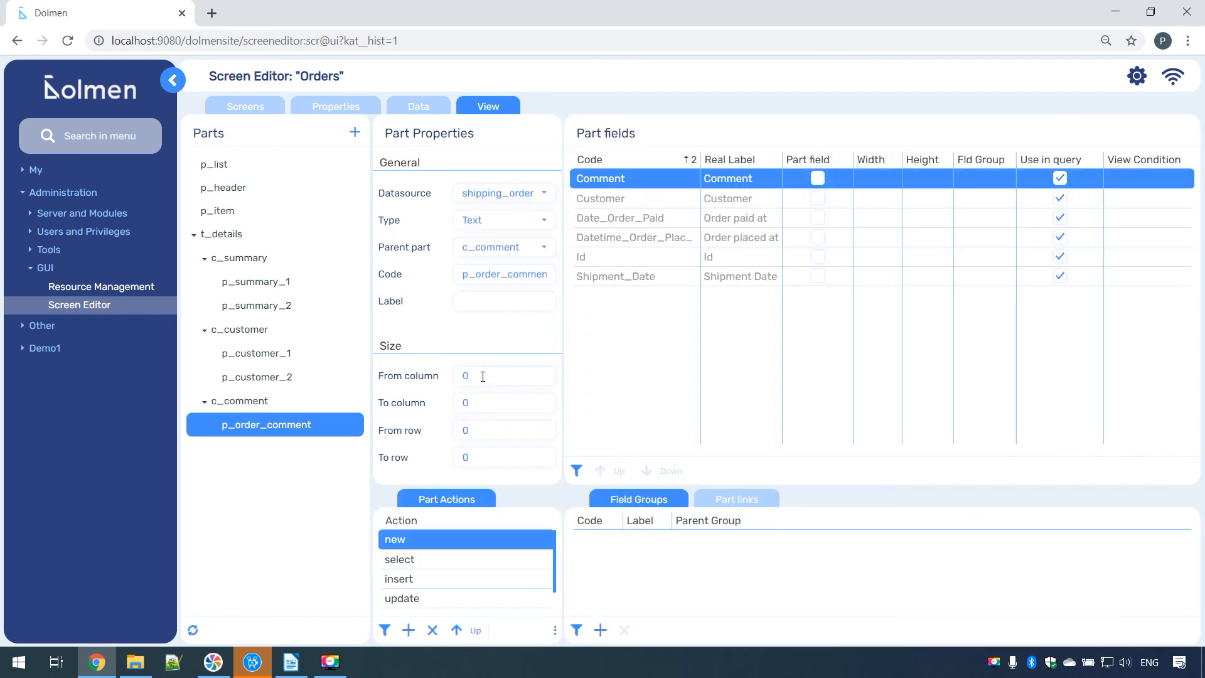
key("Tab")
type("9")
Remove all actions except select and update from p_order_comment and include Comment as its part field
left_click(433, 630)
left_click(578, 378)
left_click(417, 578)
left_click(433, 630)
left_click(578, 377)
left_click(433, 629)
left_click(578, 377)
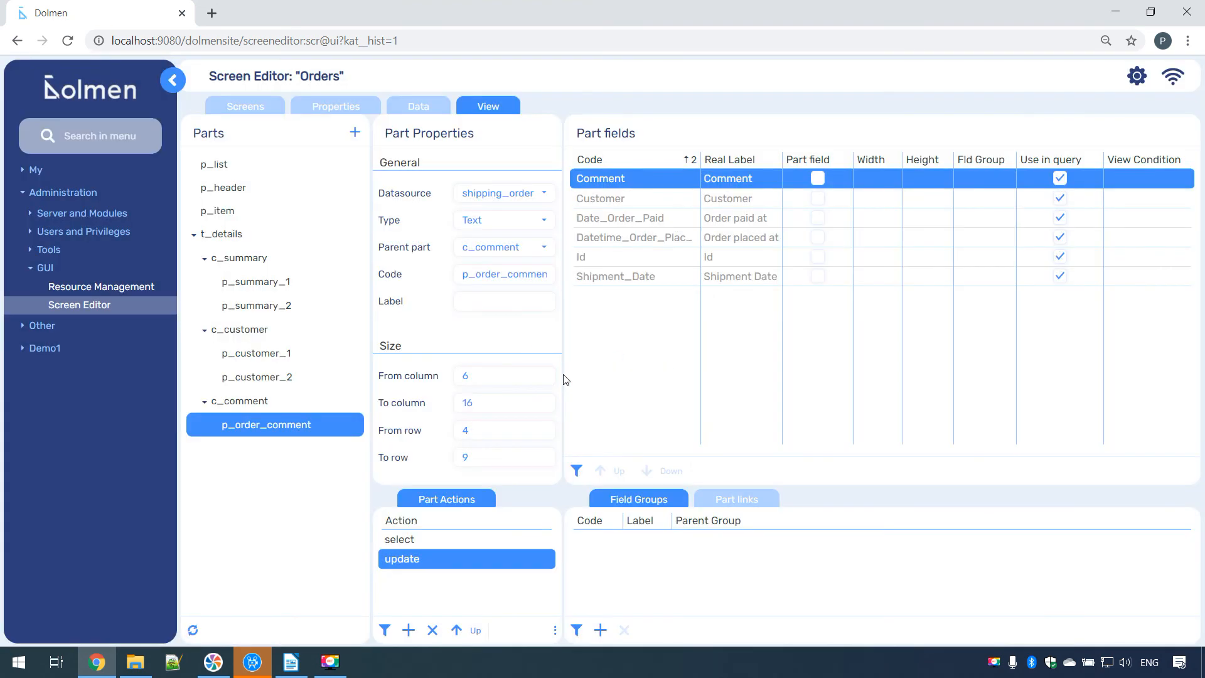
left_click(818, 180)
Install the Orders screen from the list of screens in the editor and open it under Demo1
left_click(244, 107)
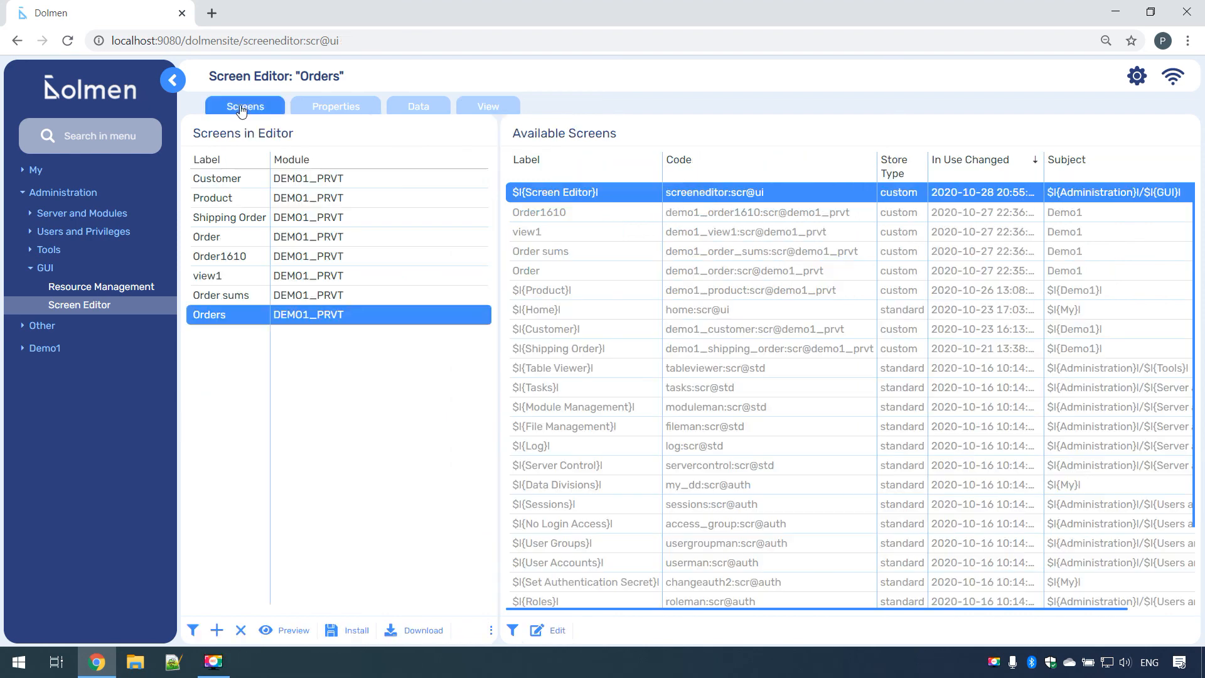
left_click(353, 630)
left_click(589, 374)
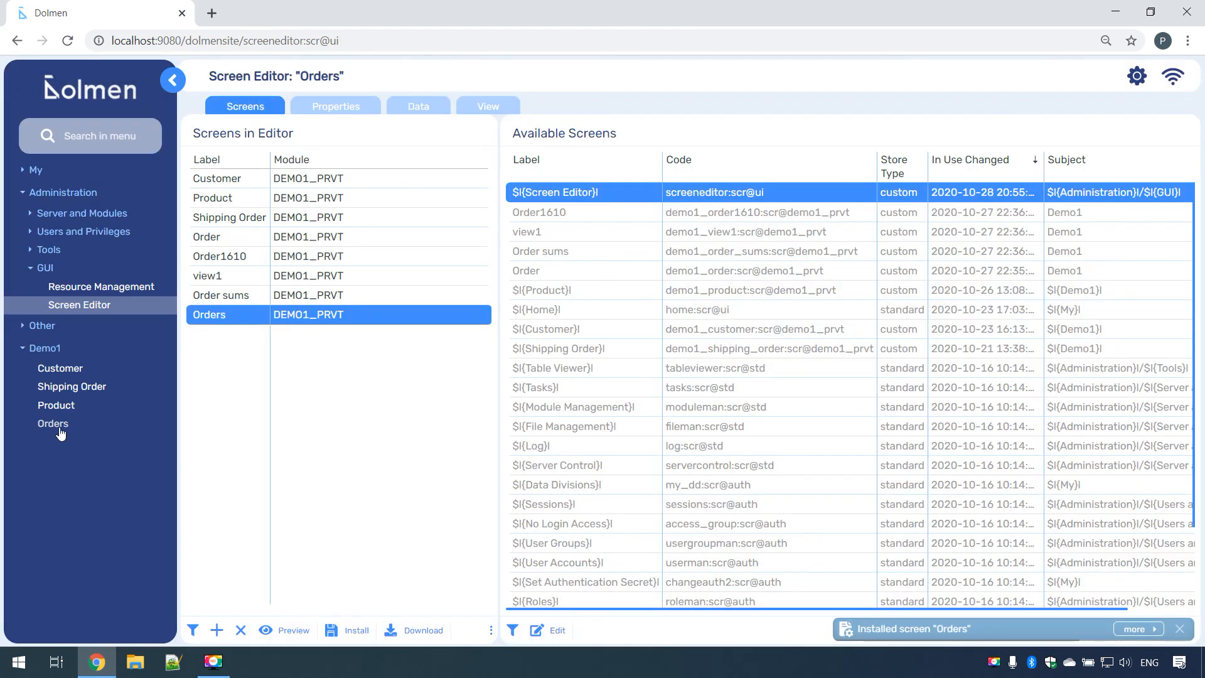
left_click(53, 424)
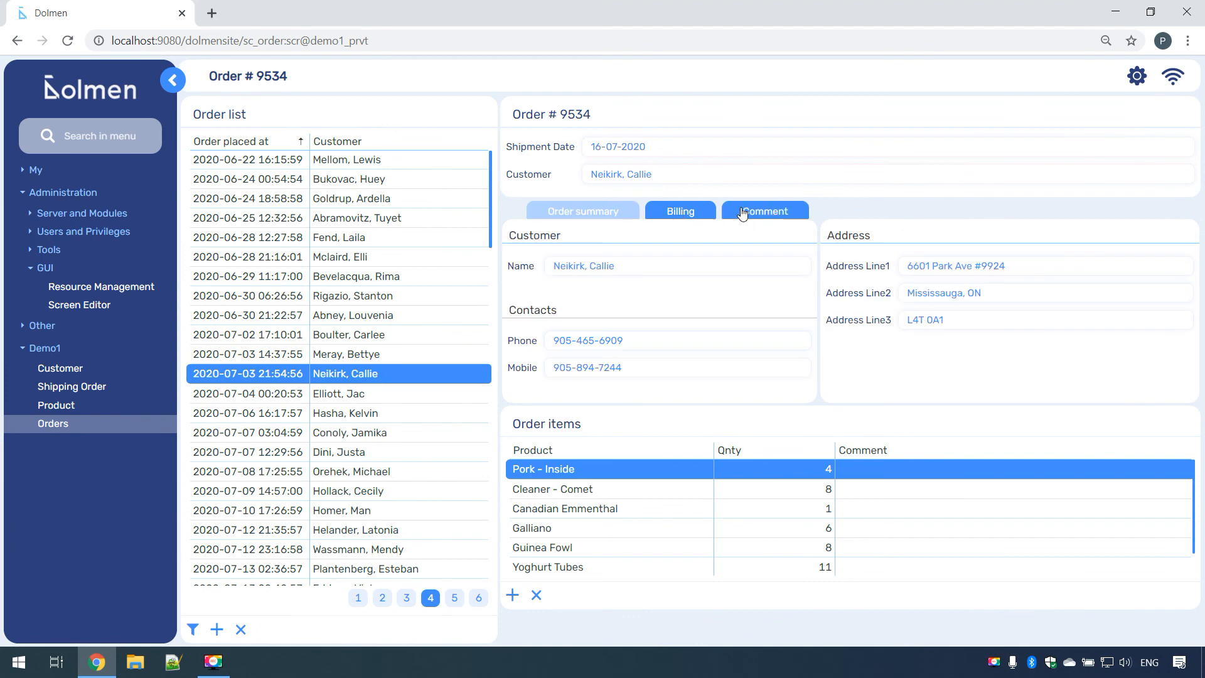